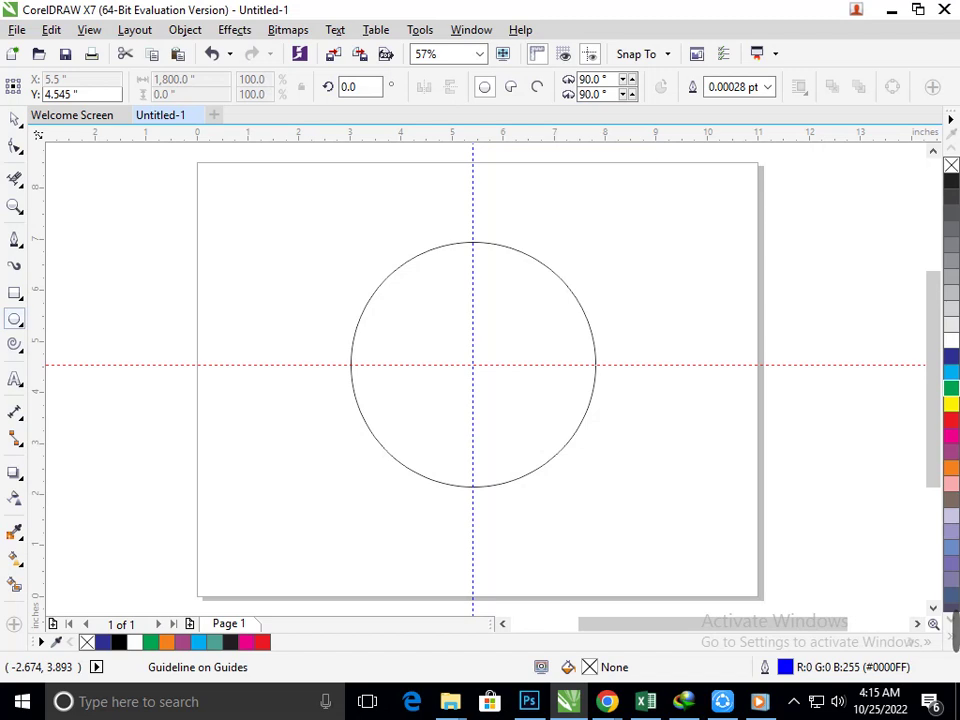
# - Draw a square of about 2.42 inches from the circle's centre to its upper-left bounding corner
pyautogui.press('F6')
pyautogui.moveTo(473, 364); pyautogui.dragTo(350, 242)
pyautogui.click(14, 118)
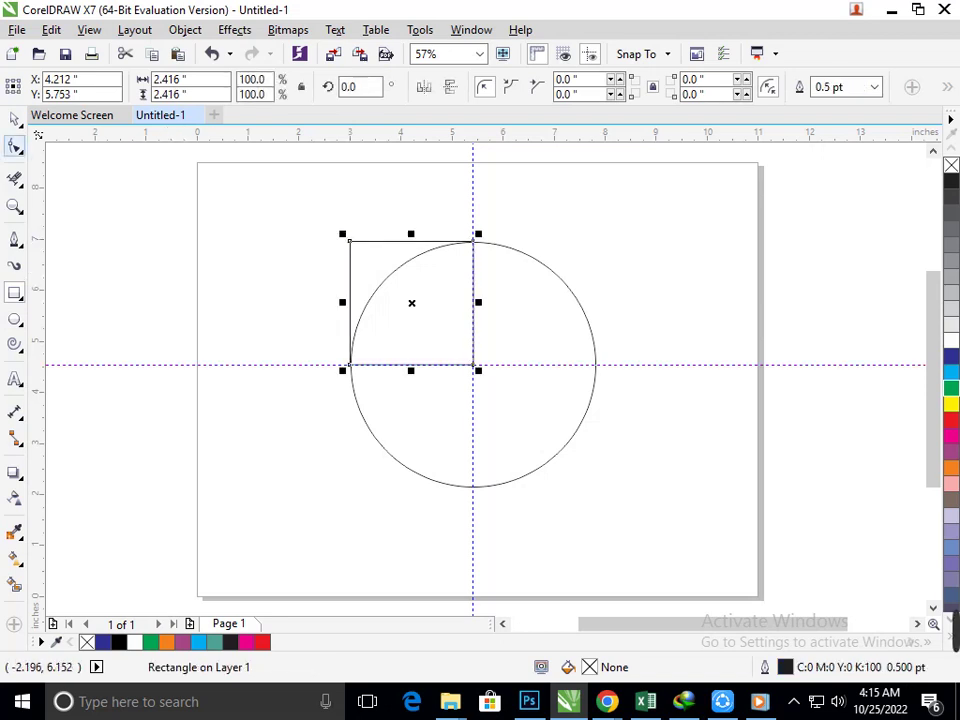
# - Place a copy of the circle to the right, partly off the page, and weld the original circle with the square
pyautogui.click(339, 397)
pyautogui.moveTo(523, 420); pyautogui.dragTo(718, 395)
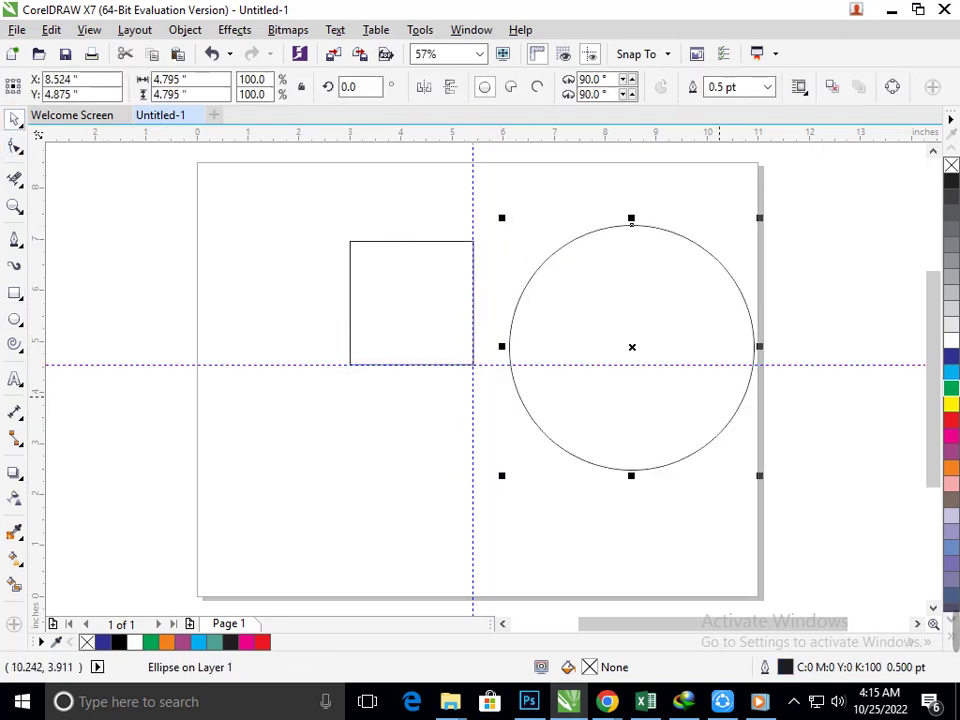
pyautogui.hotkey('ctrl', 'z')
pyautogui.moveTo(523, 422); pyautogui.dragTo(793, 404)
pyautogui.rightClick(731, 405)
pyautogui.click(427, 412)
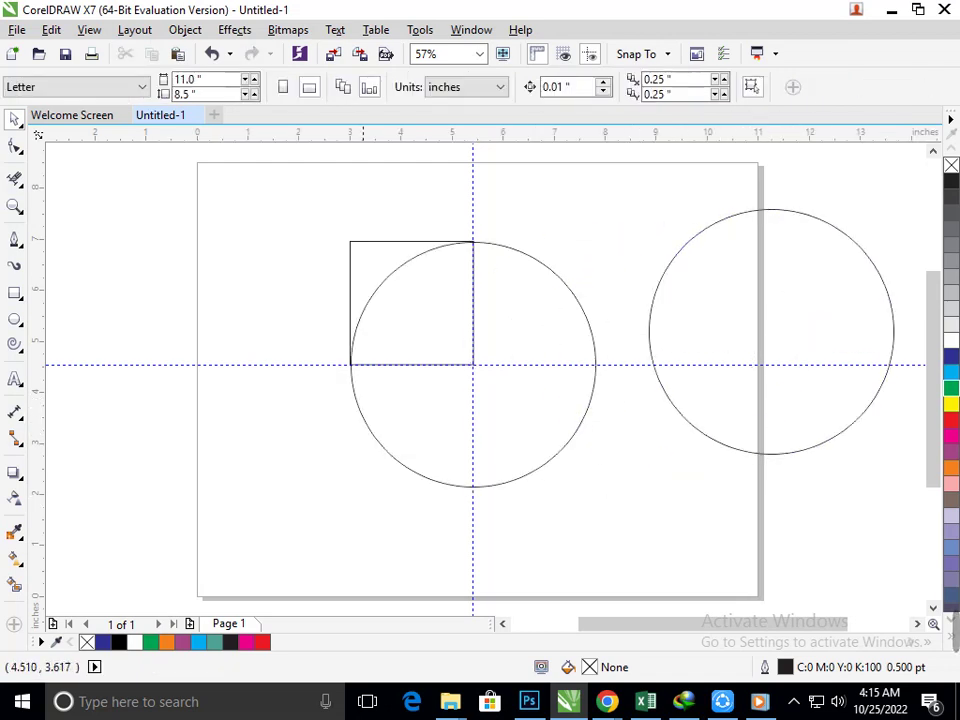
pyautogui.moveTo(294, 197); pyautogui.dragTo(632, 525)
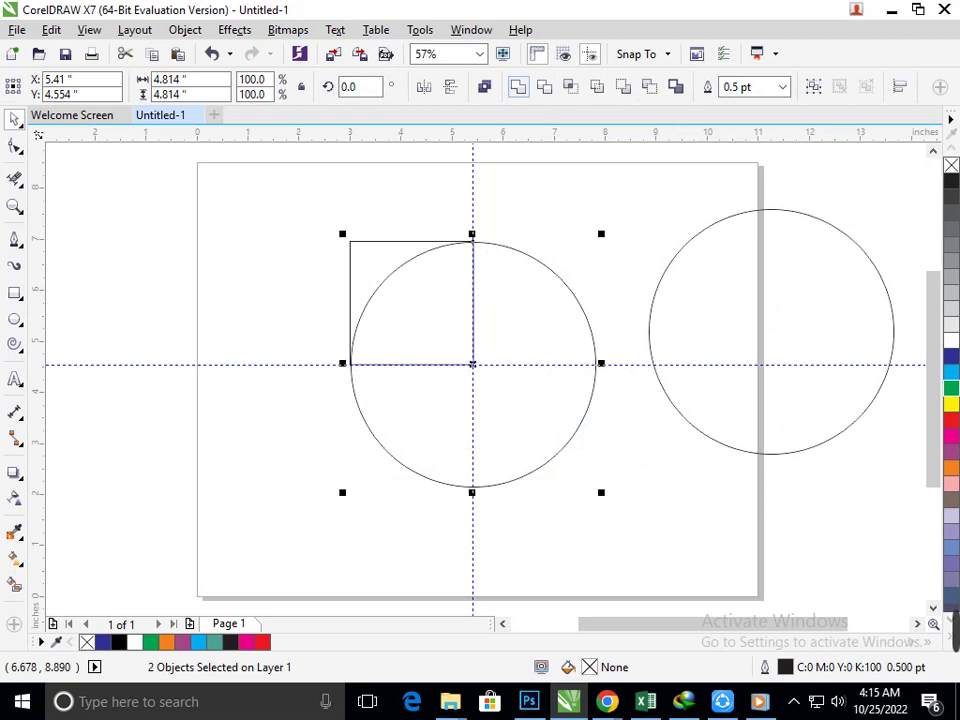
pyautogui.click(518, 87)
# - Move the circle copy over the welded shape's right half, centred on the horizontal guideline at about X 7.14, Y 4.55 inches
pyautogui.moveTo(739, 353); pyautogui.dragTo(625, 381)
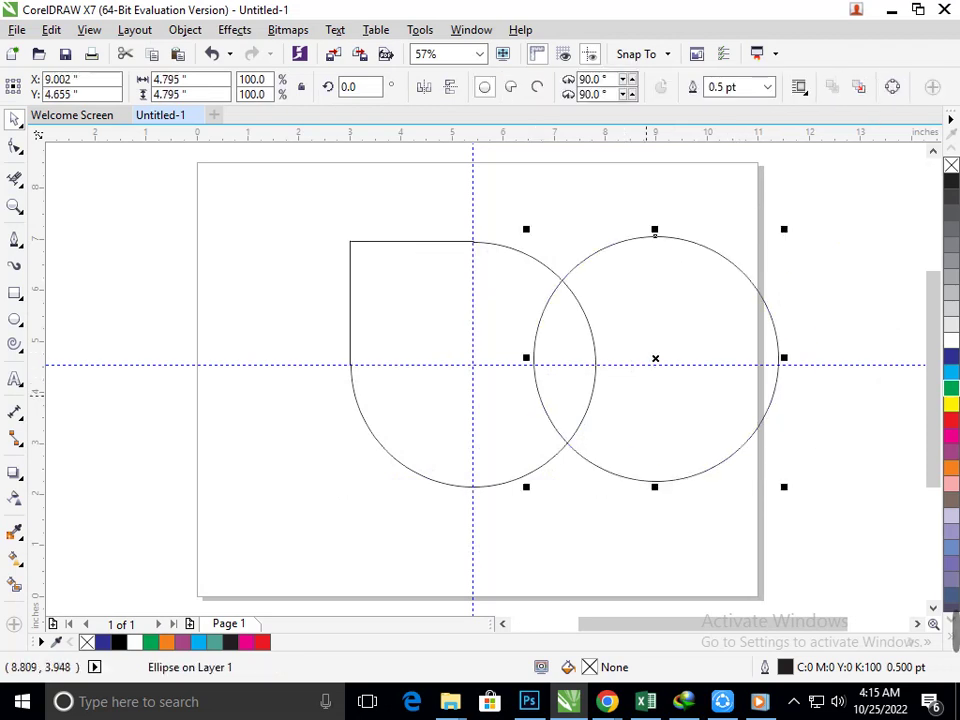
pyautogui.hotkey('ctrl', 'z')
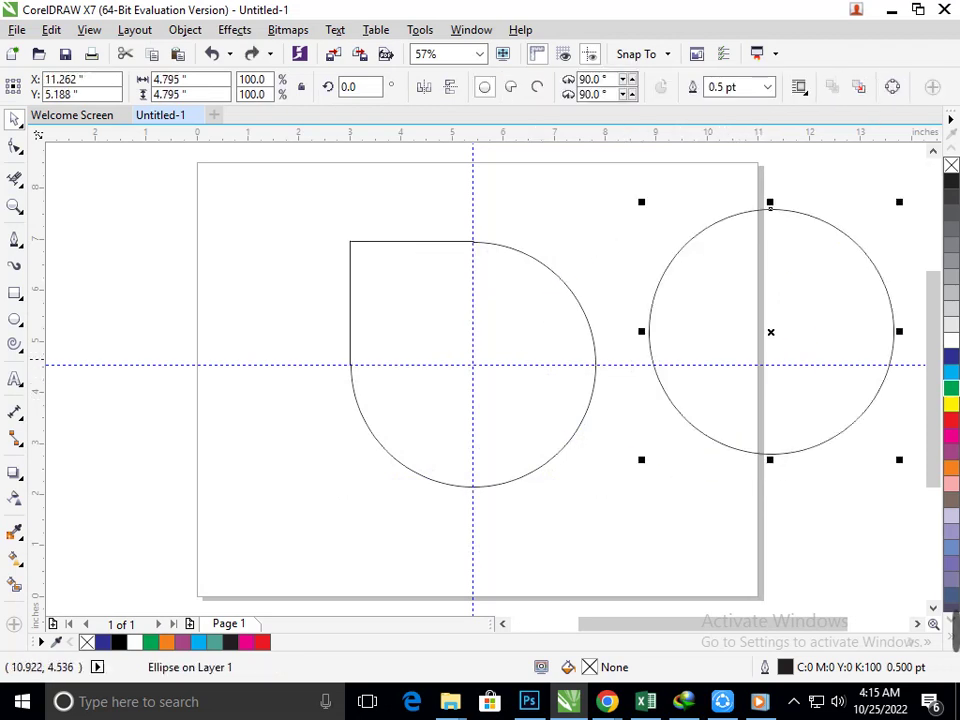
pyautogui.moveTo(770, 210); pyautogui.dragTo(762, 241)
pyautogui.moveTo(763, 361); pyautogui.dragTo(557, 368)
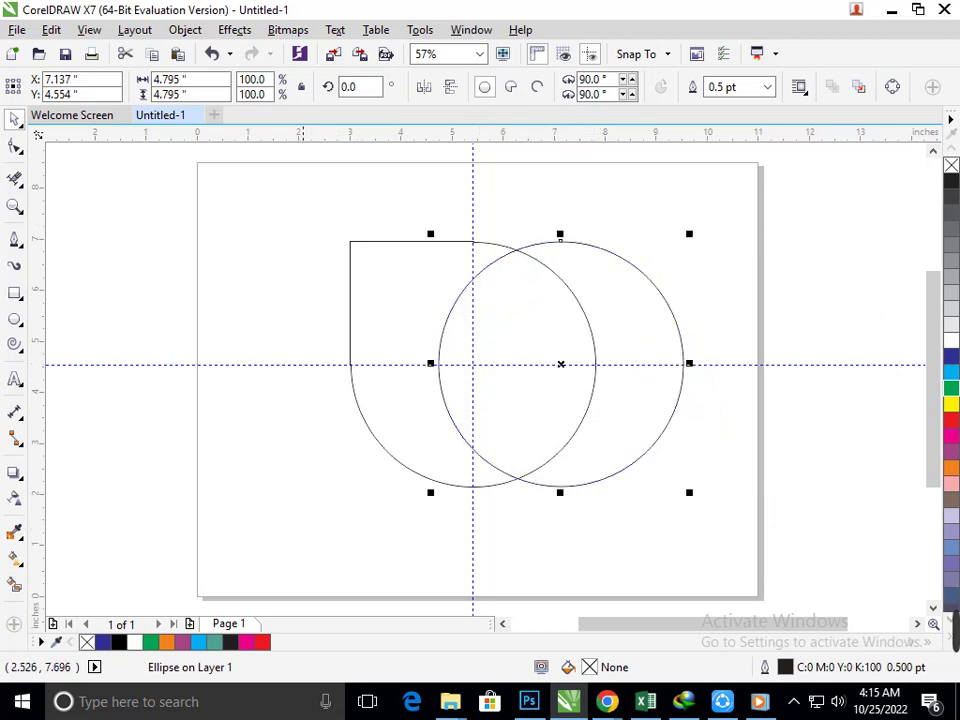
# - Try to cut the overlapping circle out of the welded shape with Back Minus Front
pyautogui.moveTo(274, 146); pyautogui.dragTo(756, 510)
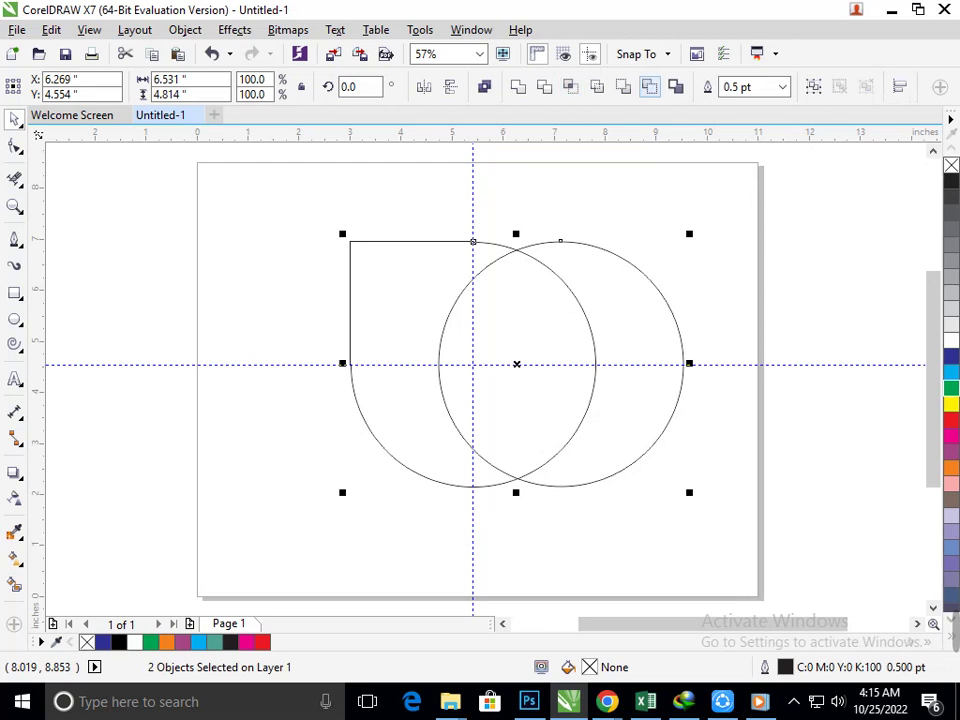
pyautogui.click(649, 86)
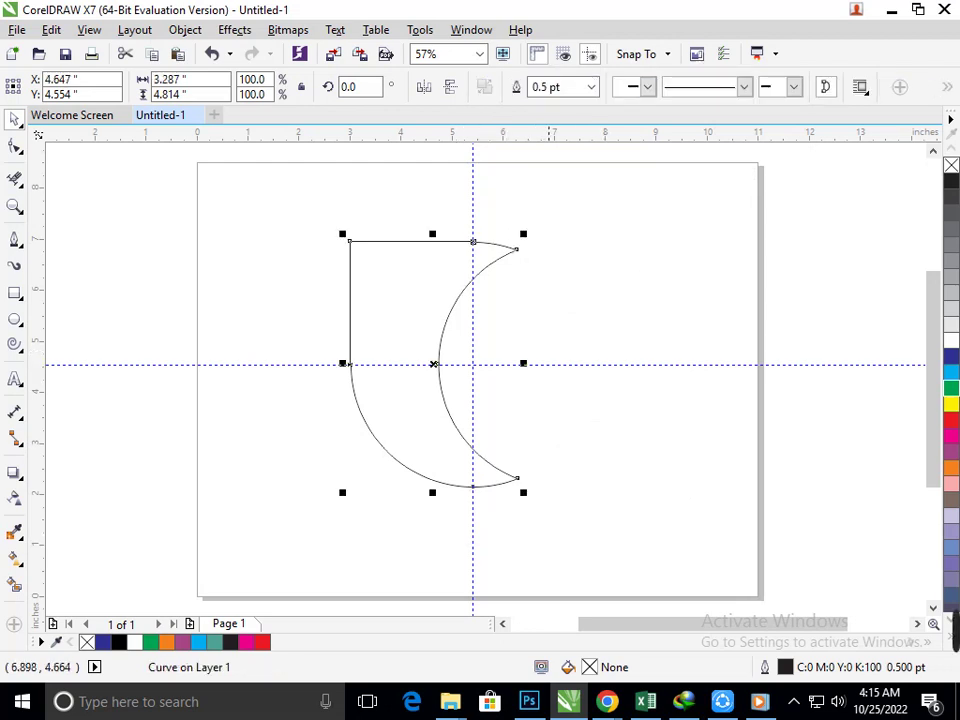
pyautogui.click(549, 364)
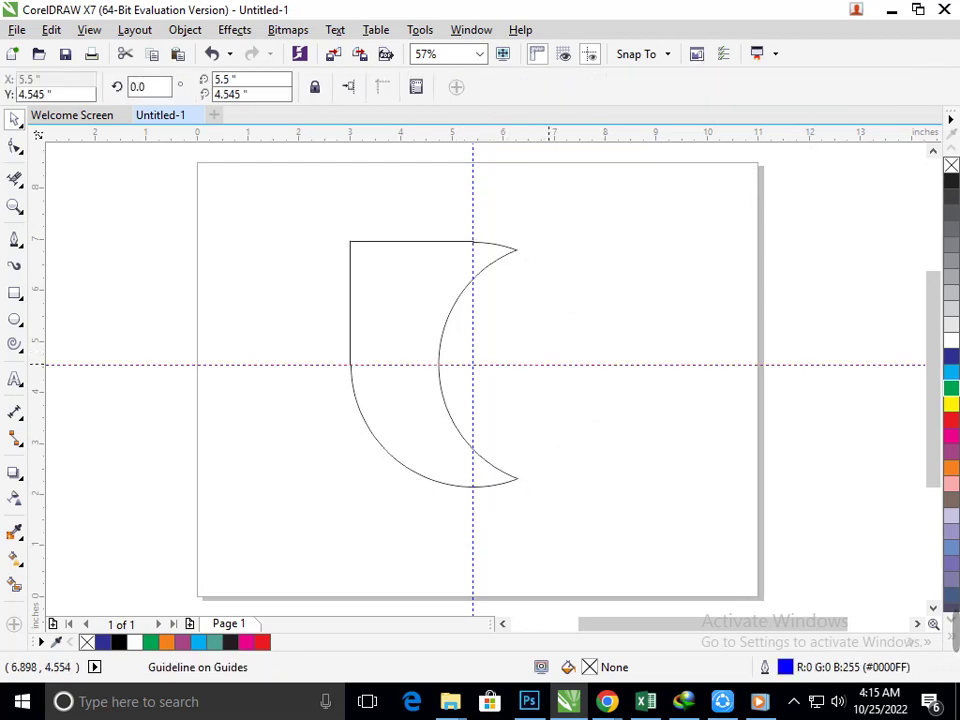
pyautogui.press('Escape')
pyautogui.hotkey('ctrl', 'z')
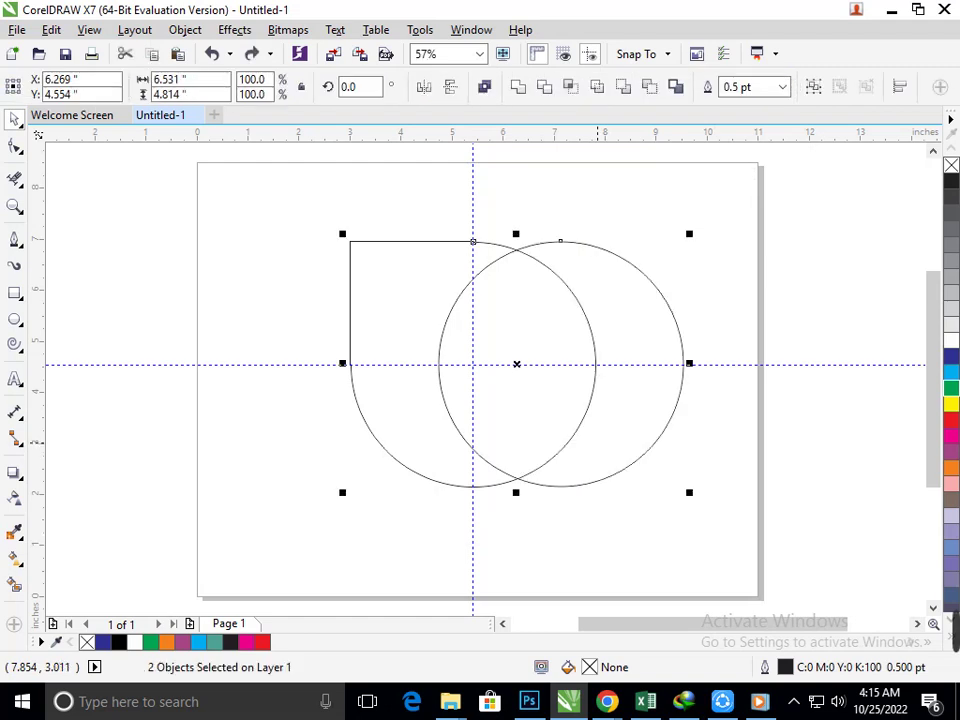
# - Shift the circle slightly up and left to about X 6.97, Y 4.70 inches and subtract it from the welded shape with Back Minus Front
pyautogui.moveTo(603, 409); pyautogui.dragTo(640, 393)
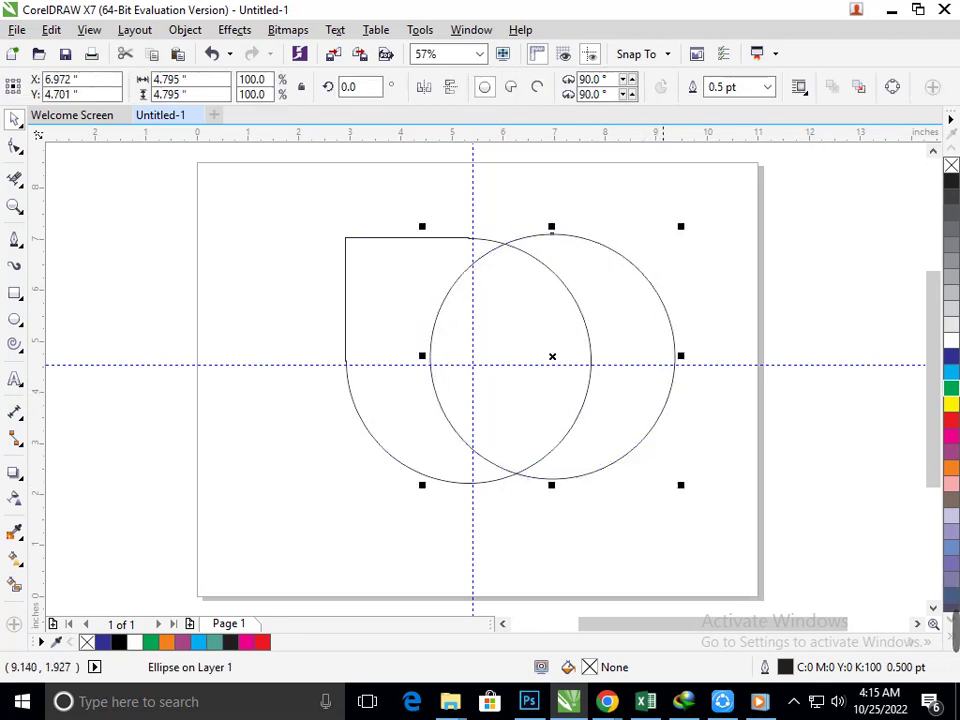
pyautogui.click(386, 222)
pyautogui.moveTo(300, 189); pyautogui.dragTo(735, 531)
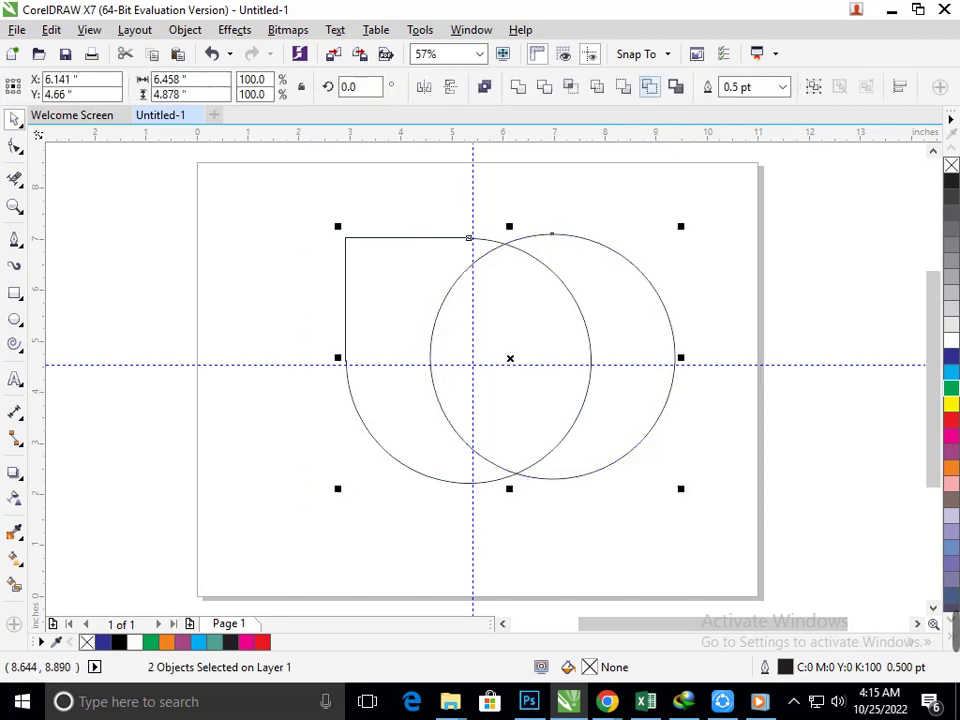
pyautogui.click(649, 86)
pyautogui.click(565, 371)
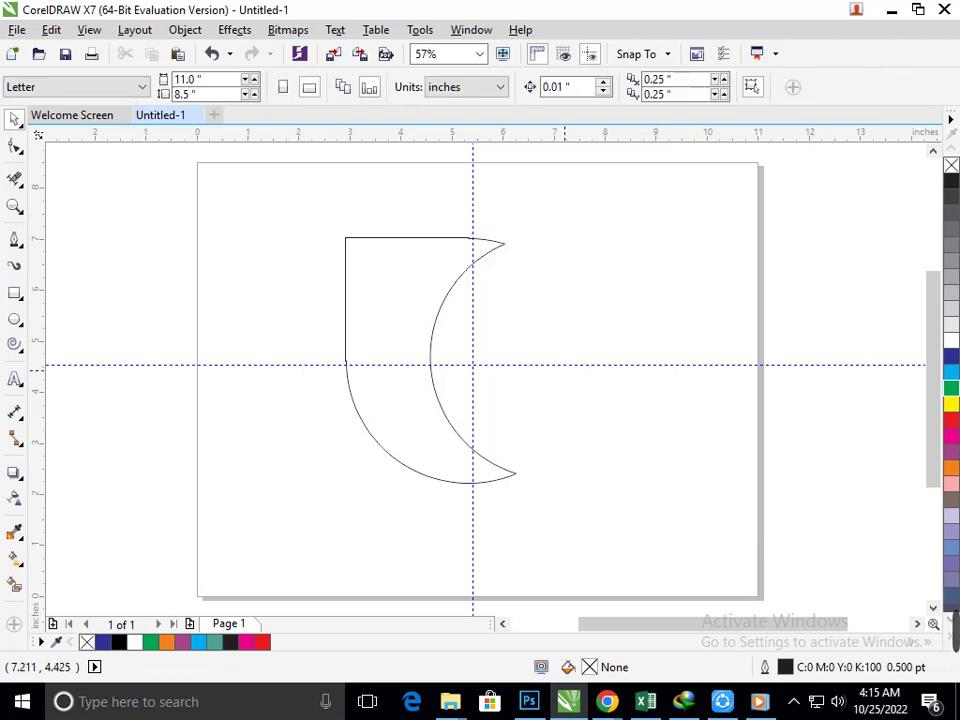
# - Delete the horizontal and vertical guidelines
pyautogui.click(563, 365)
pyautogui.press('Delete')
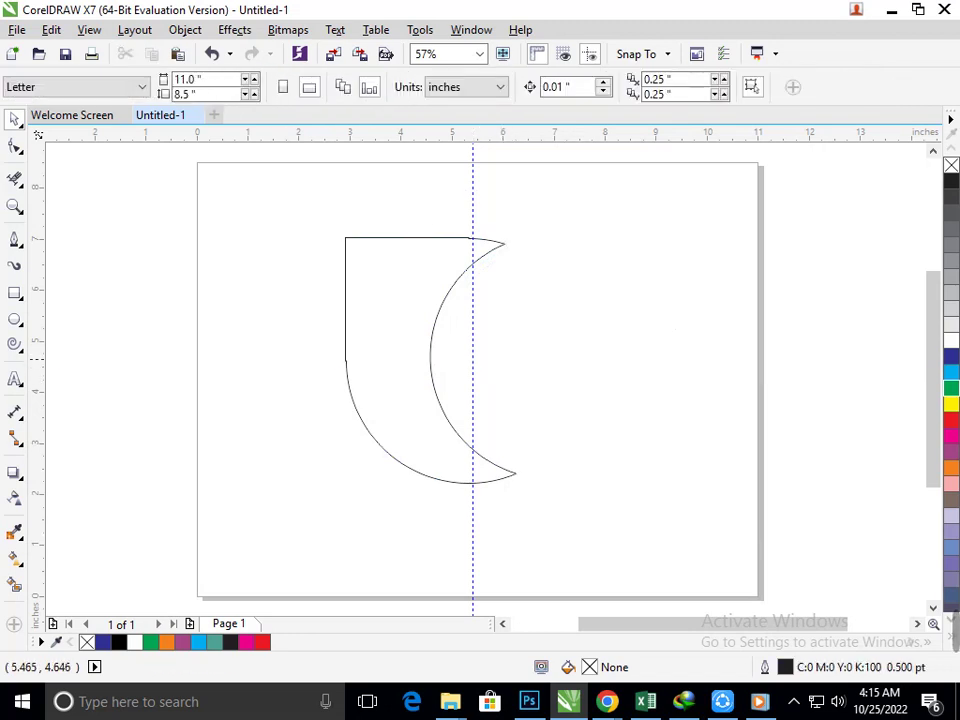
pyautogui.click(474, 371)
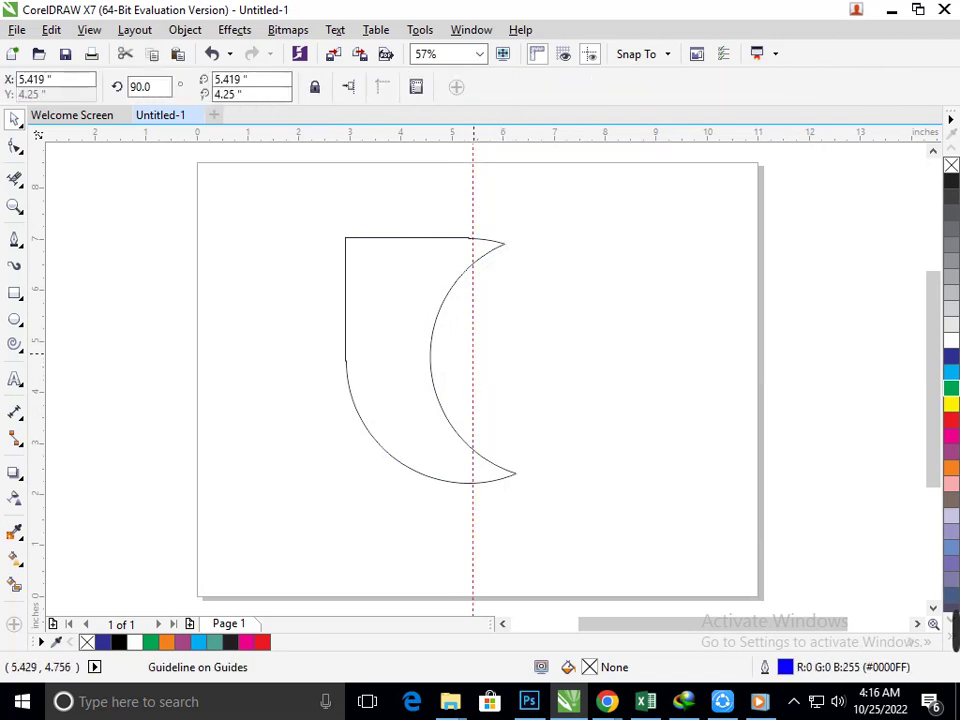
pyautogui.press('Delete')
# - Move the lower node of the small step in the shape's upper edge up and right, level with the straight edge
pyautogui.scroll(-1, 440, 330)
pyautogui.moveTo(373, 253); pyautogui.dragTo(551, 243)
pyautogui.scroll(-2, 424, 311)
pyautogui.scroll(3, 545, 300)
pyautogui.scroll(7, 495, 338)
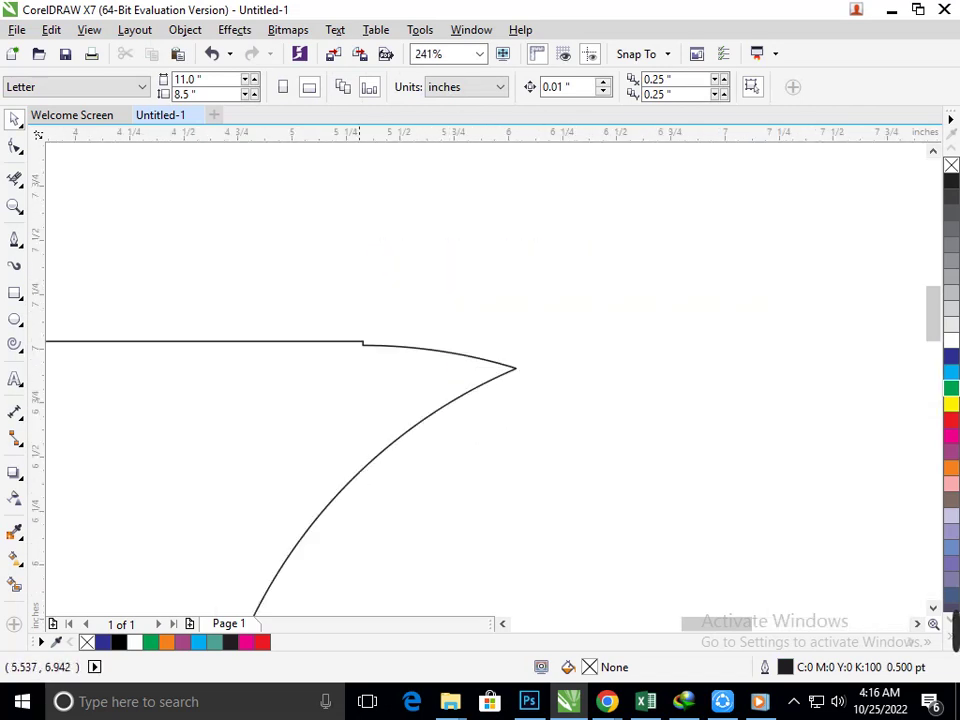
pyautogui.click(15, 147)
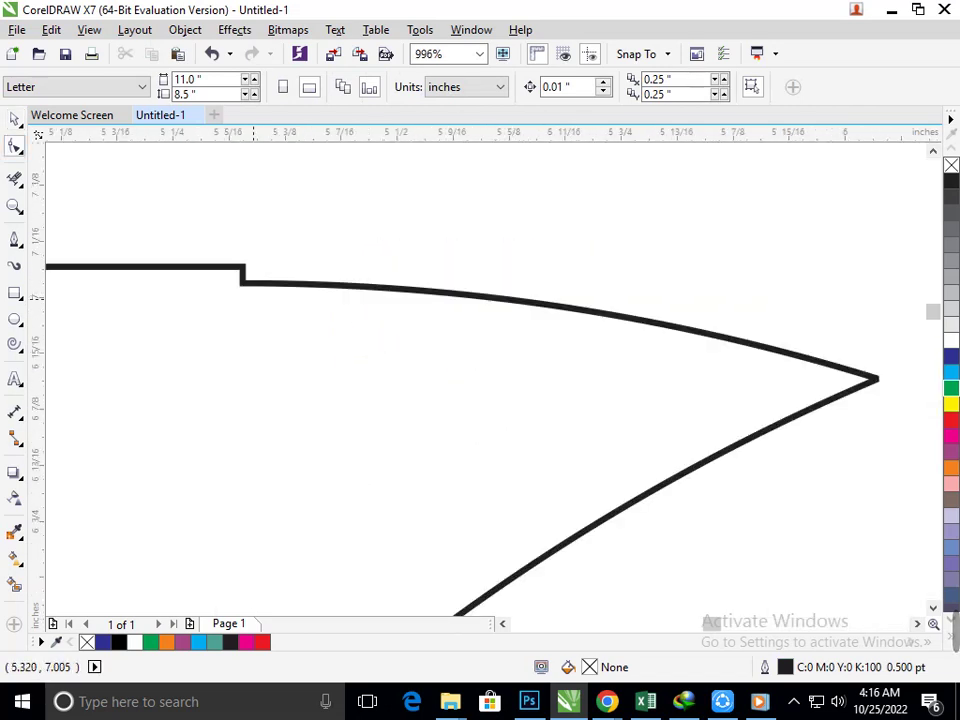
pyautogui.click(241, 280)
pyautogui.moveTo(241, 281); pyautogui.dragTo(307, 267)
pyautogui.scroll(-3, 526, 270)
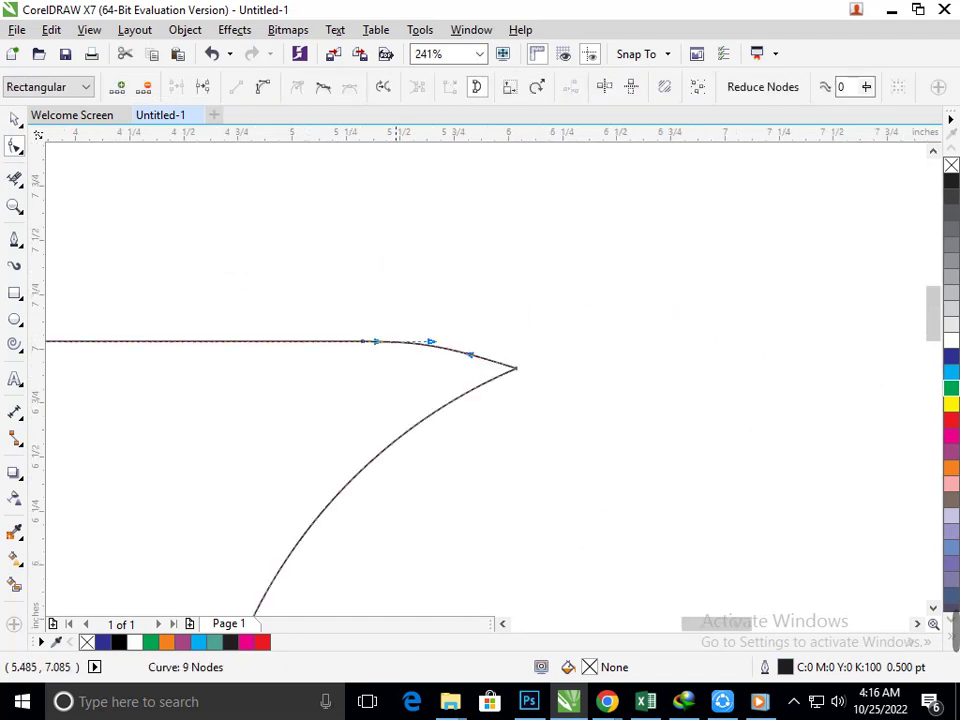
# - Angle the moved node's curve handle down towards the upper tip and delete the extra node to smooth the edge
pyautogui.moveTo(397, 331); pyautogui.dragTo(622, 437)
pyautogui.scroll(2, 428, 500)
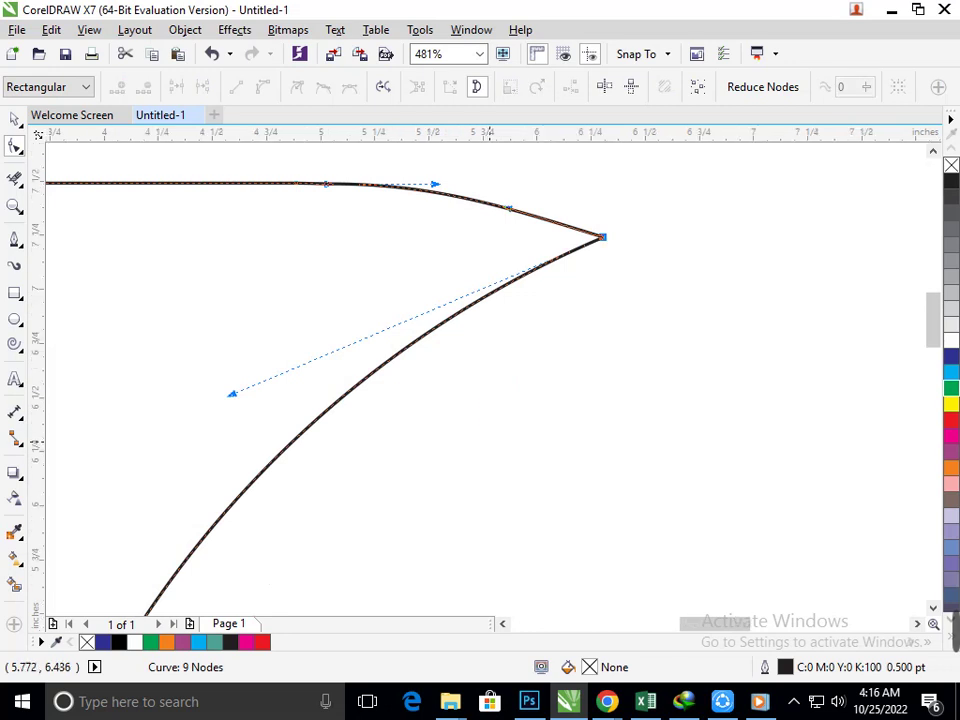
pyautogui.scroll(-2, 484, 376)
pyautogui.scroll(2, 522, 285)
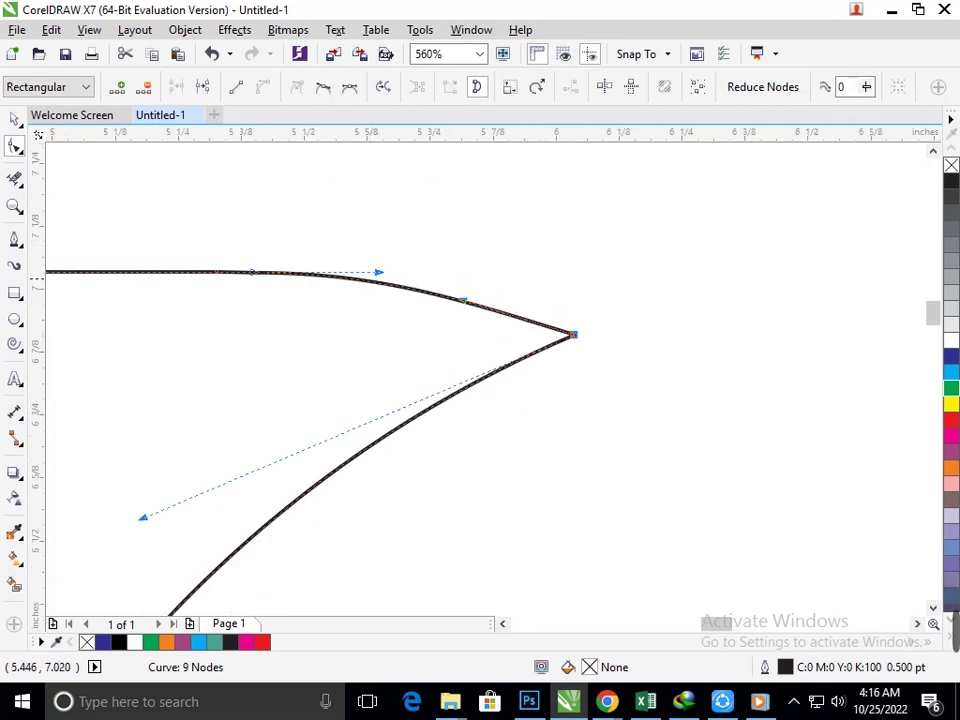
pyautogui.click(253, 274)
pyautogui.moveTo(380, 272); pyautogui.dragTo(378, 290)
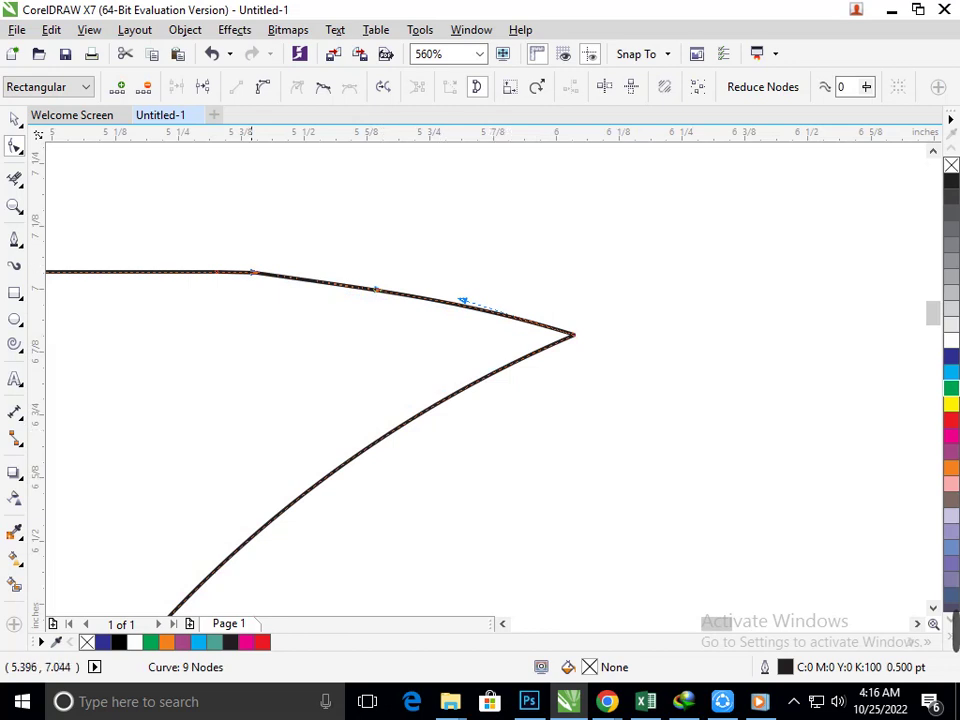
pyautogui.press('Delete')
pyautogui.scroll(-1, 254, 271)
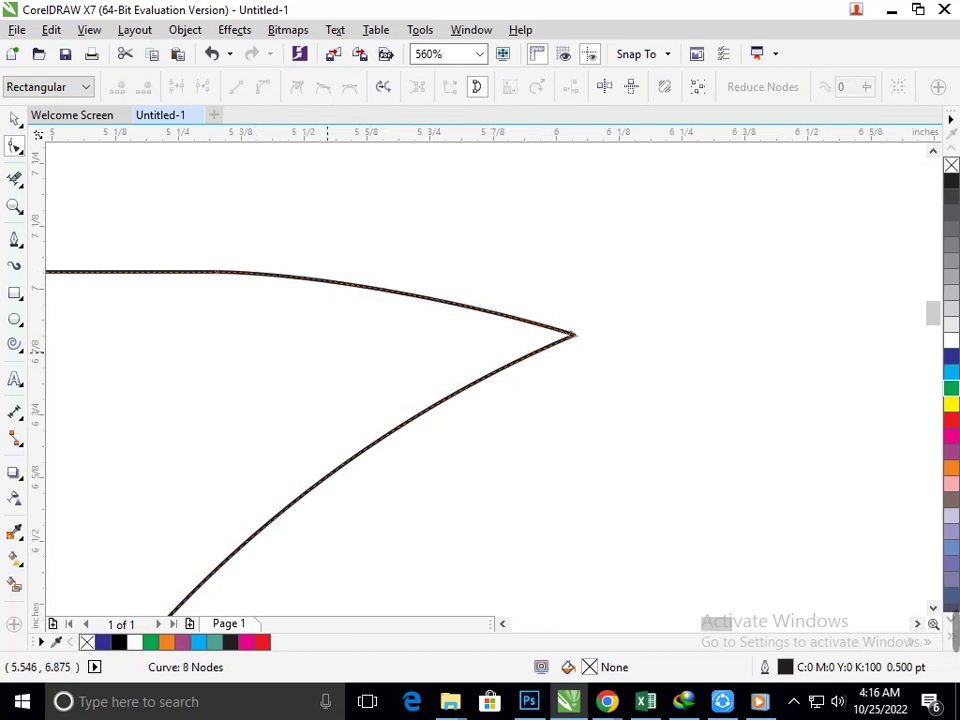
pyautogui.scroll(-1, 501, 418)
pyautogui.scroll(-1, 487, 380)
pyautogui.scroll(-1, 487, 380)
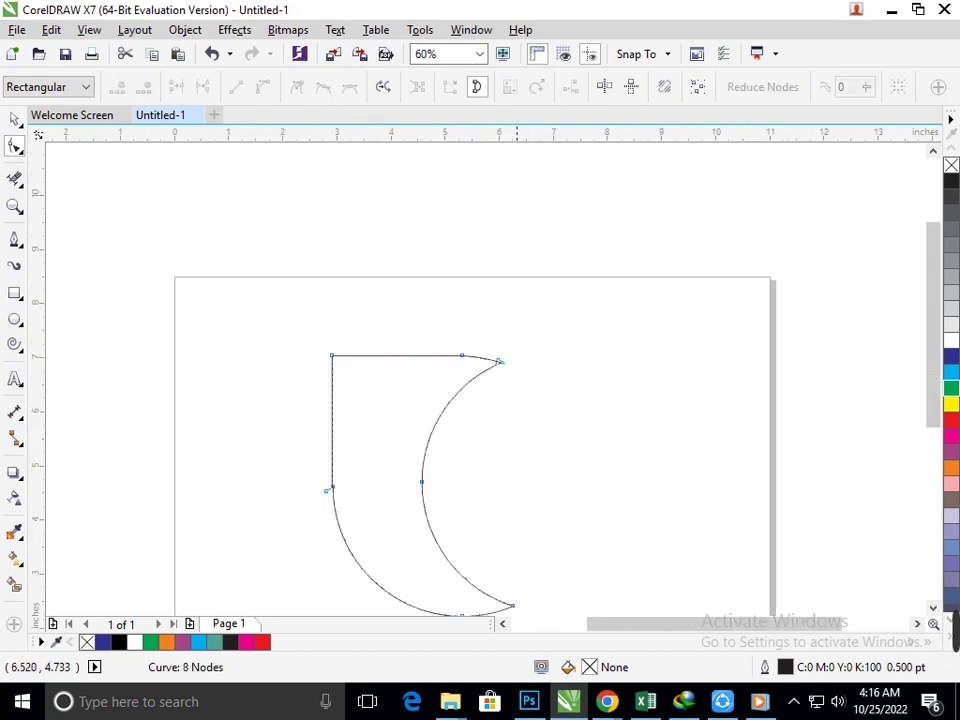
# - Move the crescent shape up and left on the page to about X 4.2, Y 5.36 inches
pyautogui.click(14, 119)
pyautogui.click(153, 391)
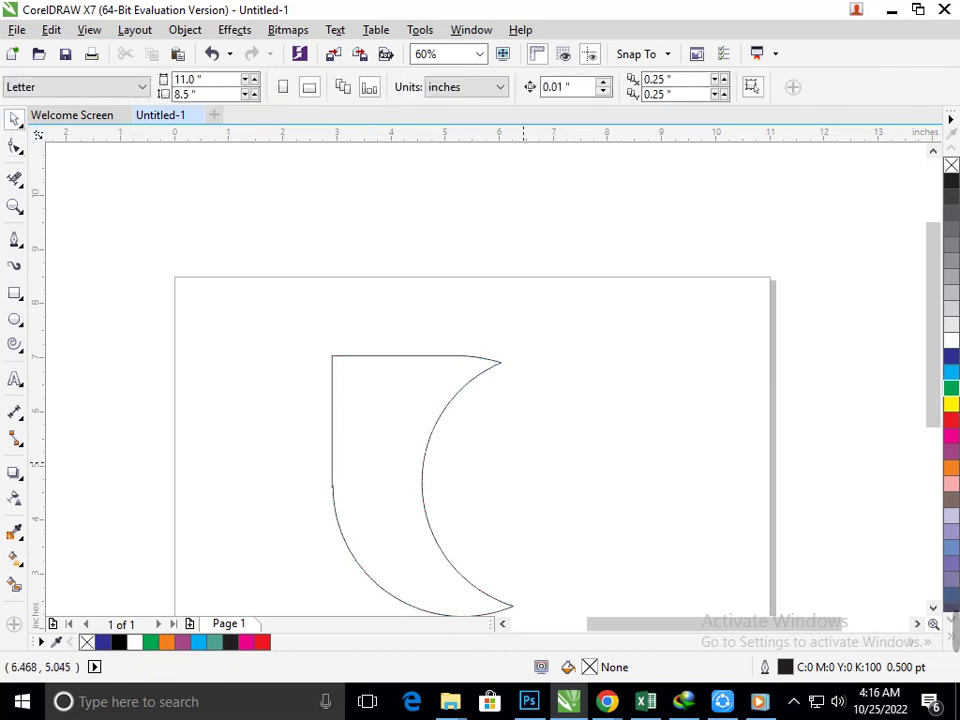
pyautogui.moveTo(306, 375); pyautogui.dragTo(403, 438)
pyautogui.scroll(-1, 401, 435)
pyautogui.moveTo(367, 310); pyautogui.dragTo(539, 537)
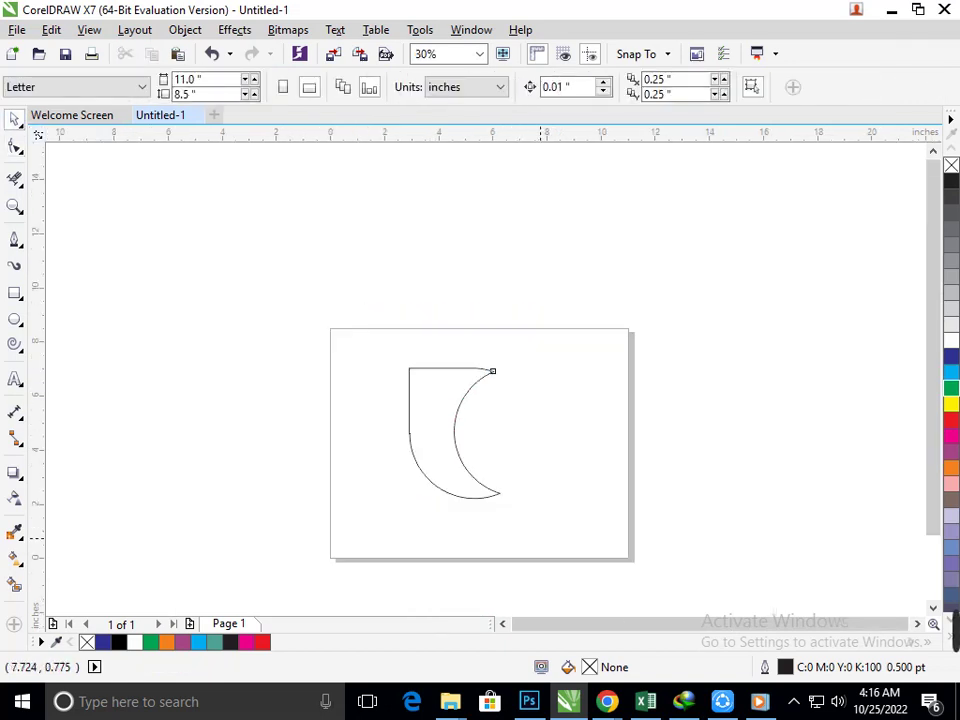
pyautogui.moveTo(467, 488); pyautogui.dragTo(460, 473)
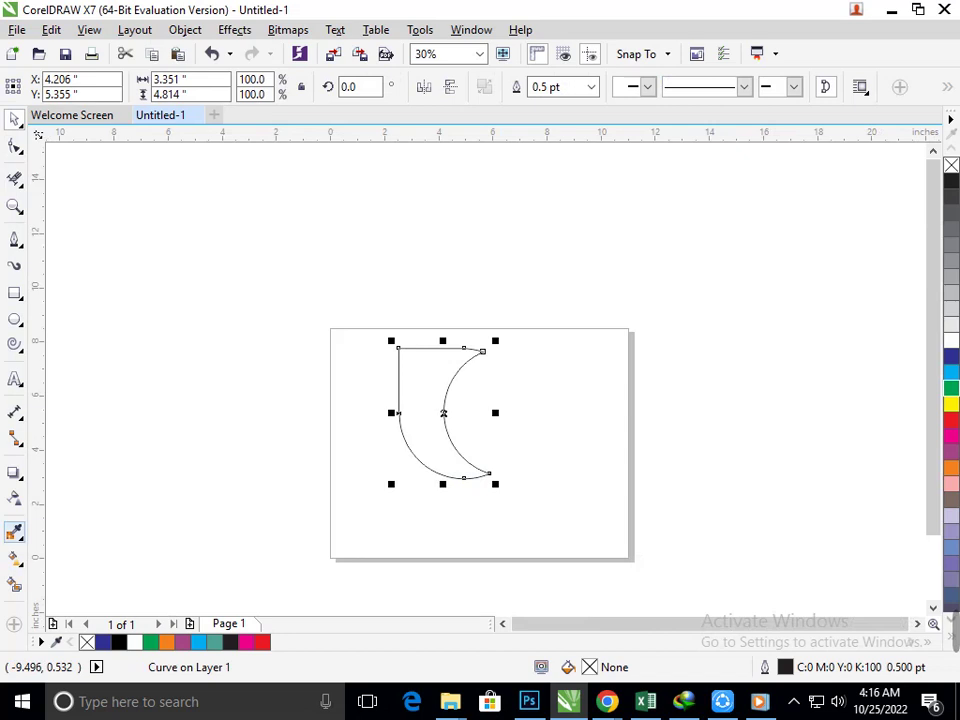
# - Apply an interactive fountain fill to the shape, running from black at the lower tip to white at the upper-left corner
pyautogui.click(20, 537)
pyautogui.click(20, 564)
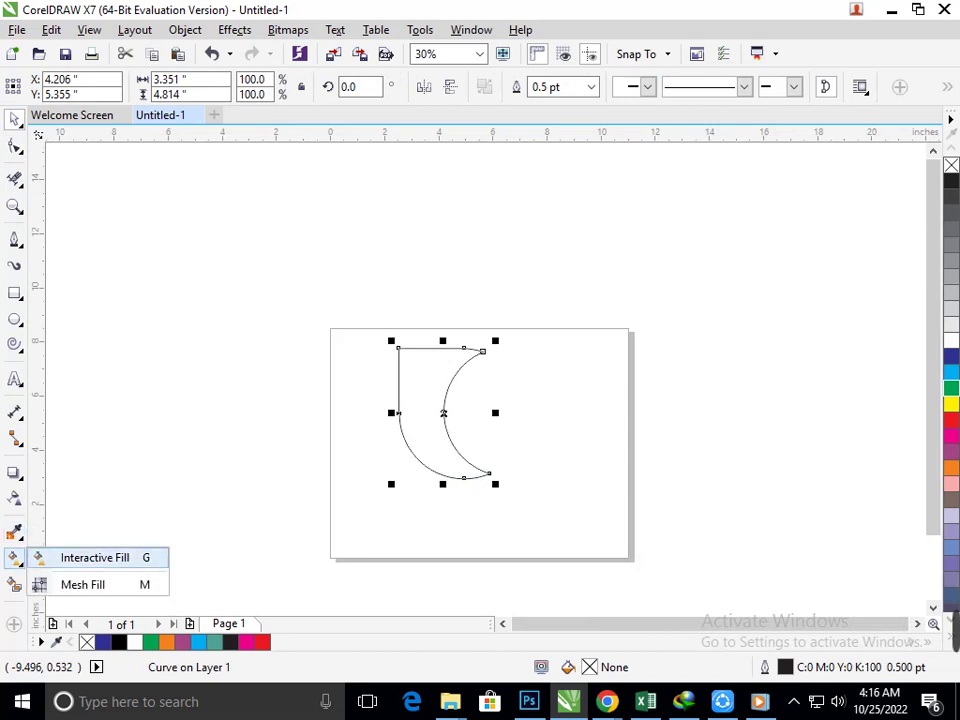
pyautogui.click(95, 557)
pyautogui.moveTo(487, 471); pyautogui.dragTo(407, 356)
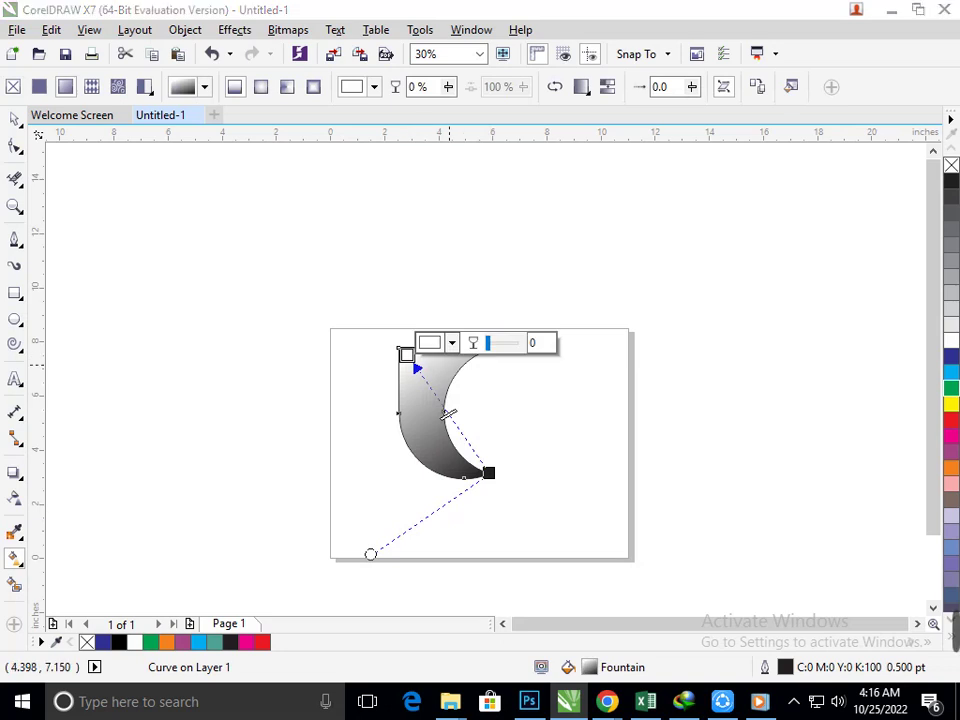
# - Set the fountain fill's white end colour to teal, C56 M0 Y33 K0
pyautogui.click(451, 343)
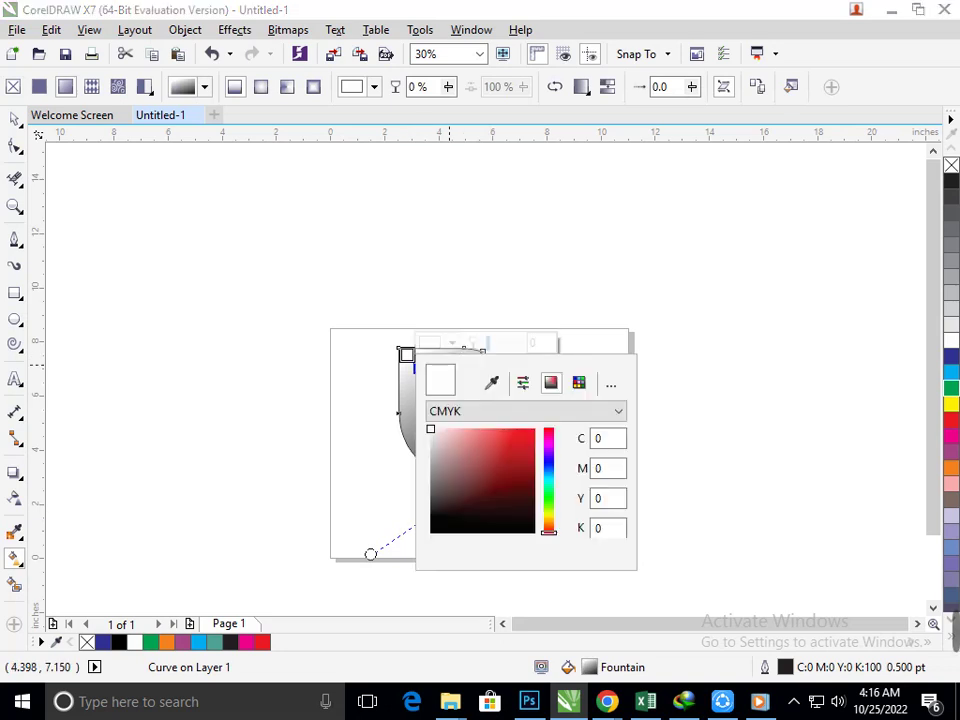
pyautogui.click(549, 483)
pyautogui.click(529, 430)
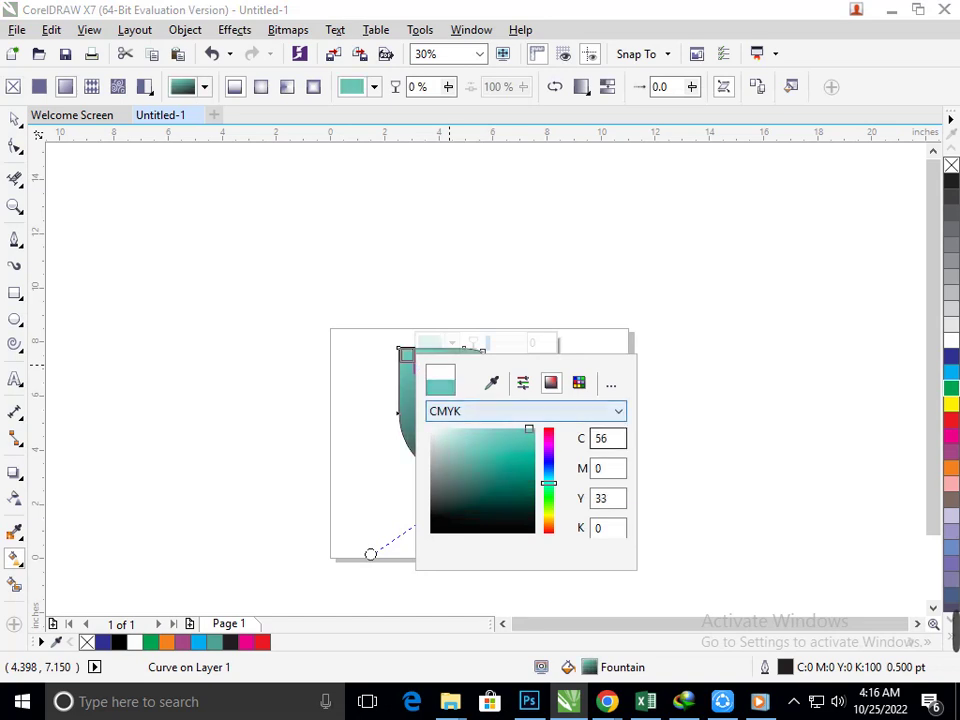
pyautogui.click(693, 463)
pyautogui.click(14, 119)
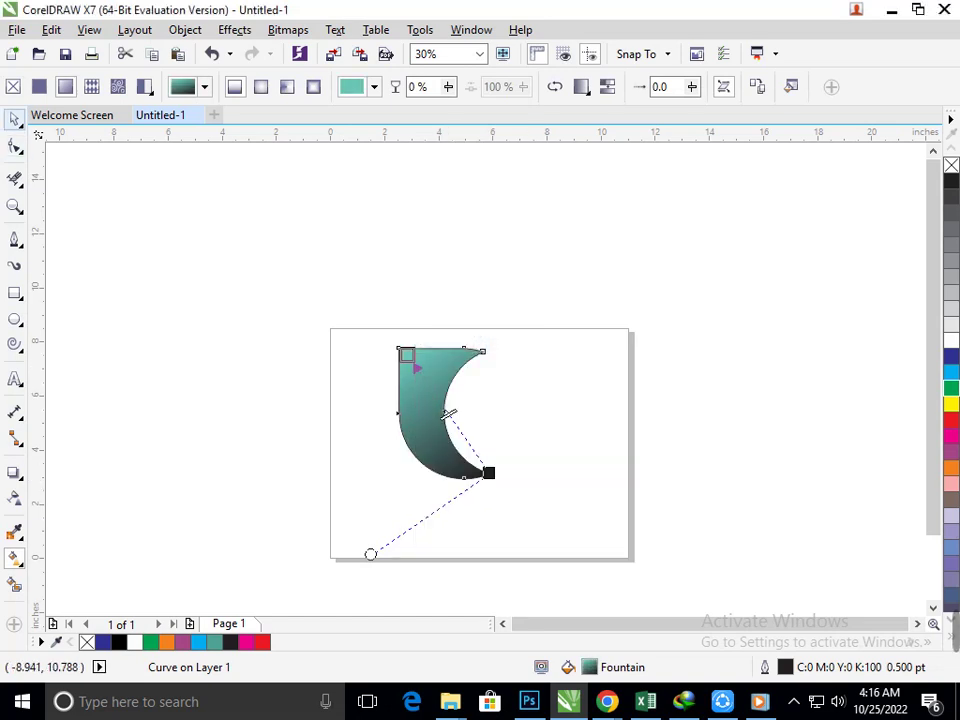
pyautogui.click(470, 428)
# - Try to rotate the gradient-filled shape about its centre
pyautogui.click(440, 418)
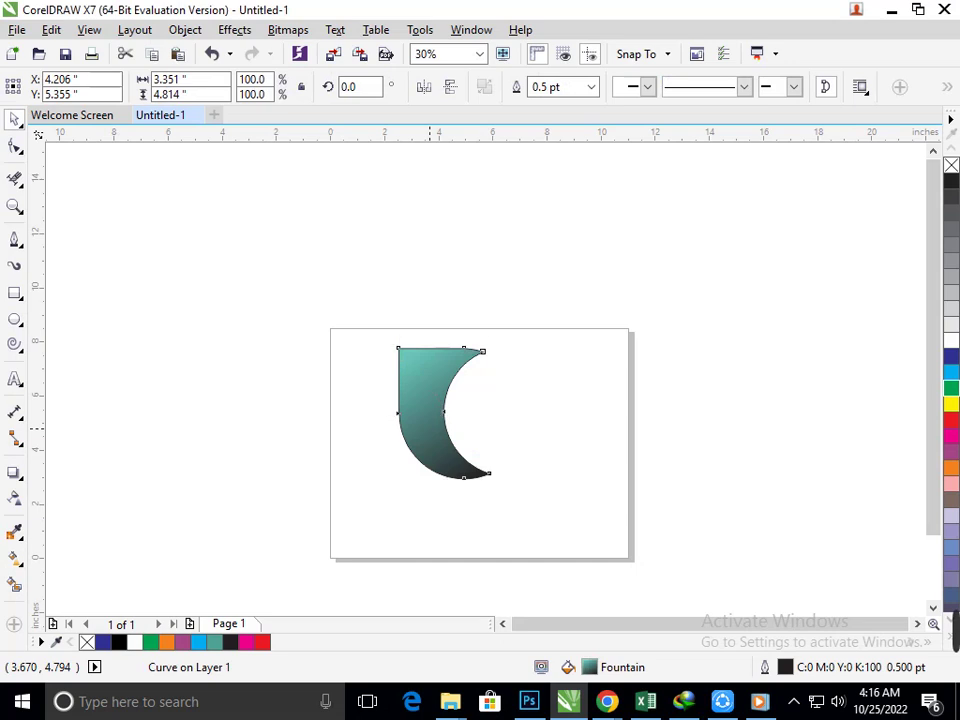
pyautogui.click(445, 414)
pyautogui.moveTo(391, 485); pyautogui.dragTo(441, 495)
pyautogui.hotkey('ctrl', 'z')
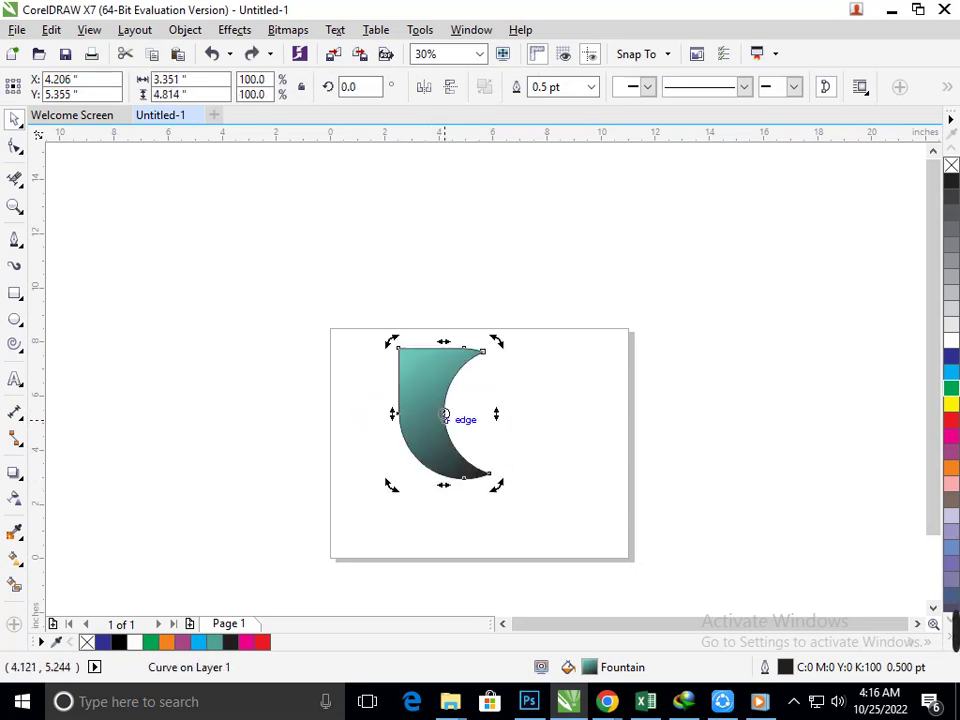
# - Create a copy of the shape rotated to about 271.5° and place it to the right of the original
pyautogui.moveTo(390, 345); pyautogui.dragTo(500, 374)
pyautogui.moveTo(489, 473); pyautogui.dragTo(484, 512)
pyautogui.hotkey('ctrl', 'z')
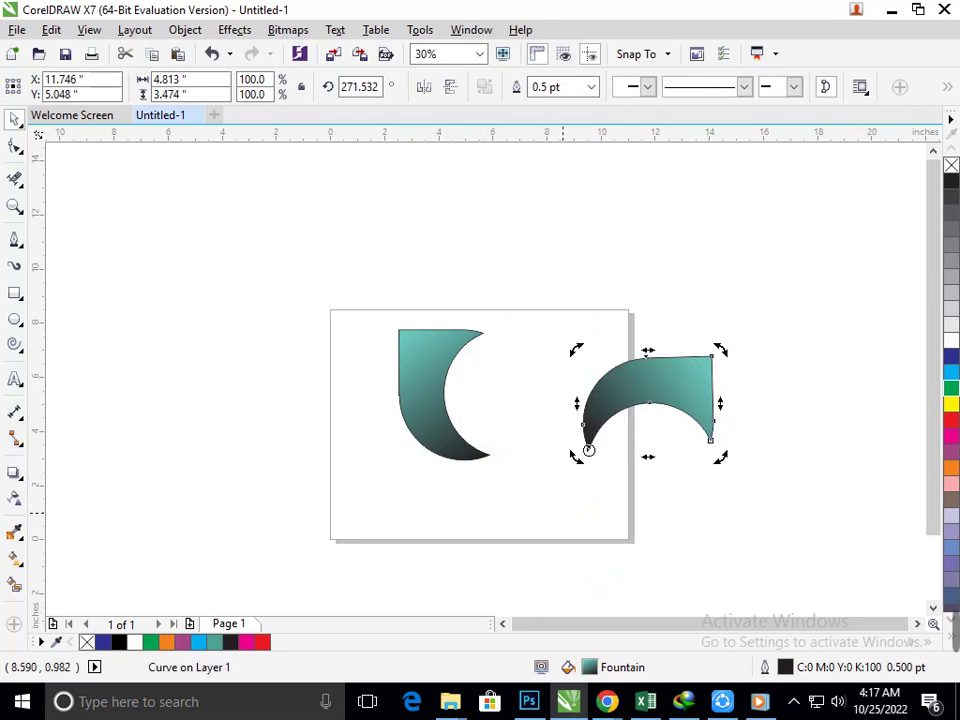
# - Move the rotated copy onto the upper-right of the original so its dark tip meets the original's inner curve
pyautogui.moveTo(589, 450); pyautogui.dragTo(451, 420)
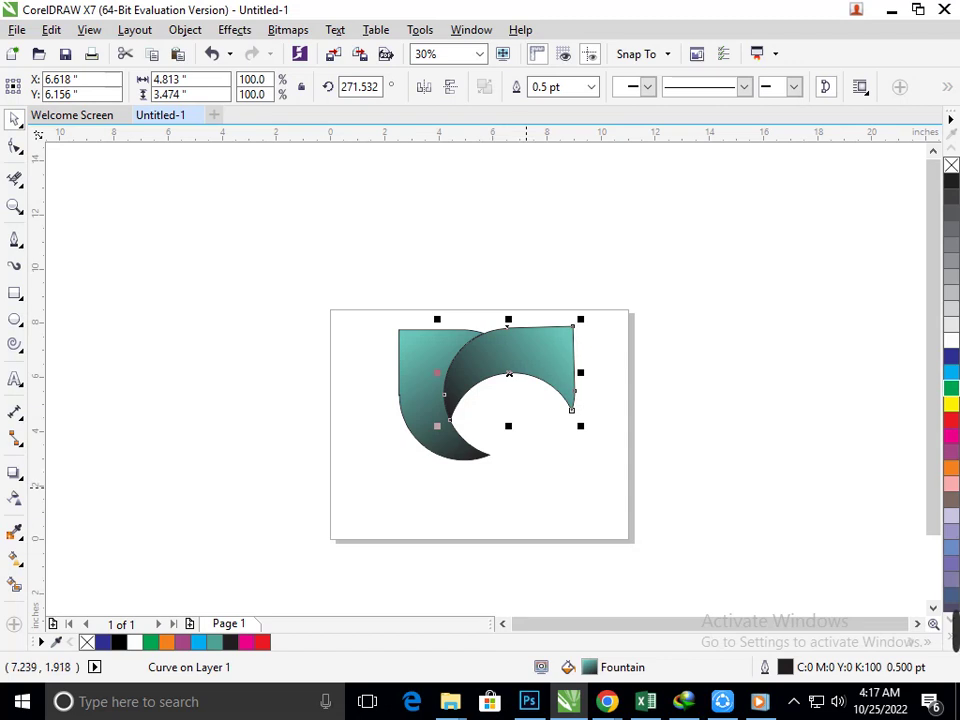
pyautogui.click(519, 498)
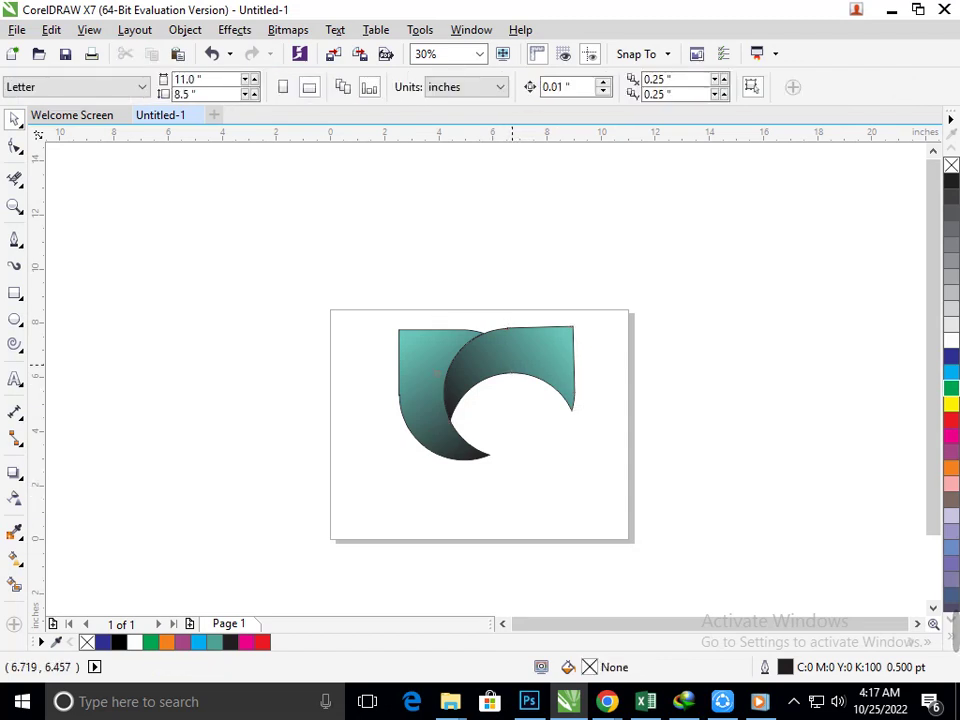
# - Duplicate the upper-right shape, rotate the copy to about 179°, and fit it against that shape's inner curve at the lower right
pyautogui.moveTo(512, 365); pyautogui.dragTo(535, 457)
pyautogui.rightClick(535, 457)
pyautogui.click(535, 457)
pyautogui.moveTo(600, 506); pyautogui.dragTo(455, 566)
pyautogui.moveTo(523, 569); pyautogui.dragTo(542, 448)
pyautogui.moveTo(572, 520); pyautogui.dragTo(552, 492)
pyautogui.click(645, 504)
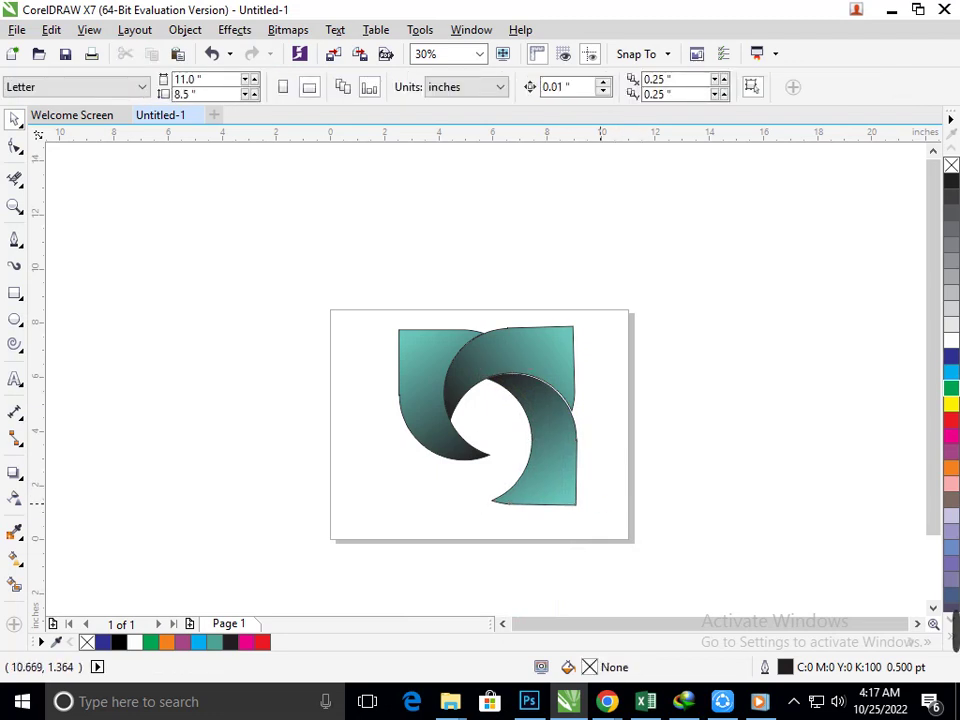
# - Nudge the lower-right shape slightly right and up, to about X 7.488", Y 3.713", to tighten its joint
pyautogui.click(555, 482)
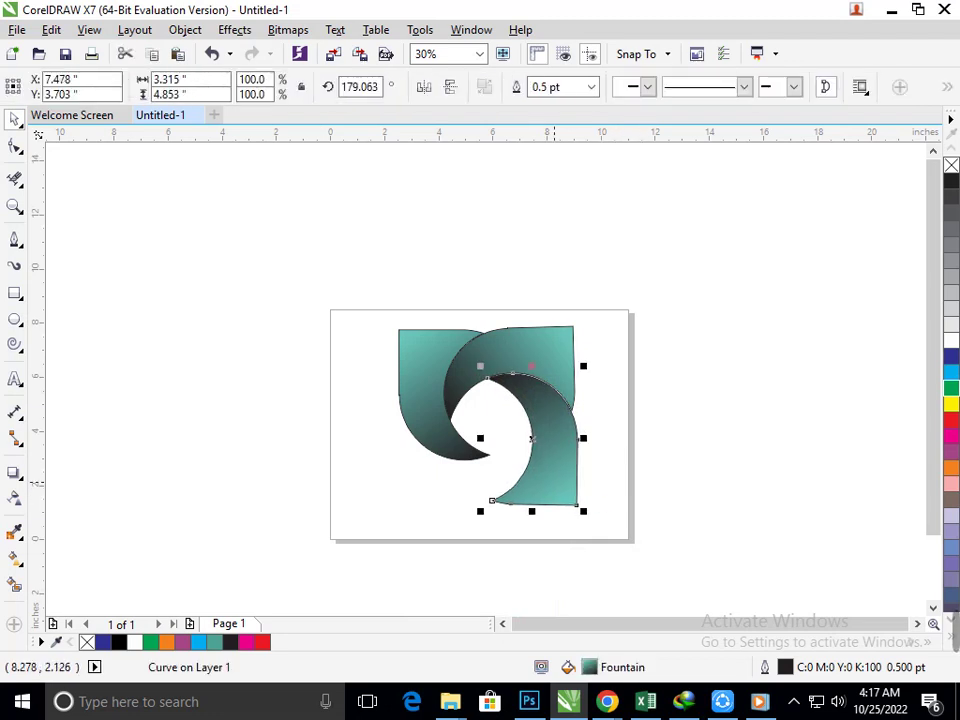
pyautogui.press('Right')
pyautogui.press('Down')
pyautogui.press('Up')
pyautogui.press('Up')
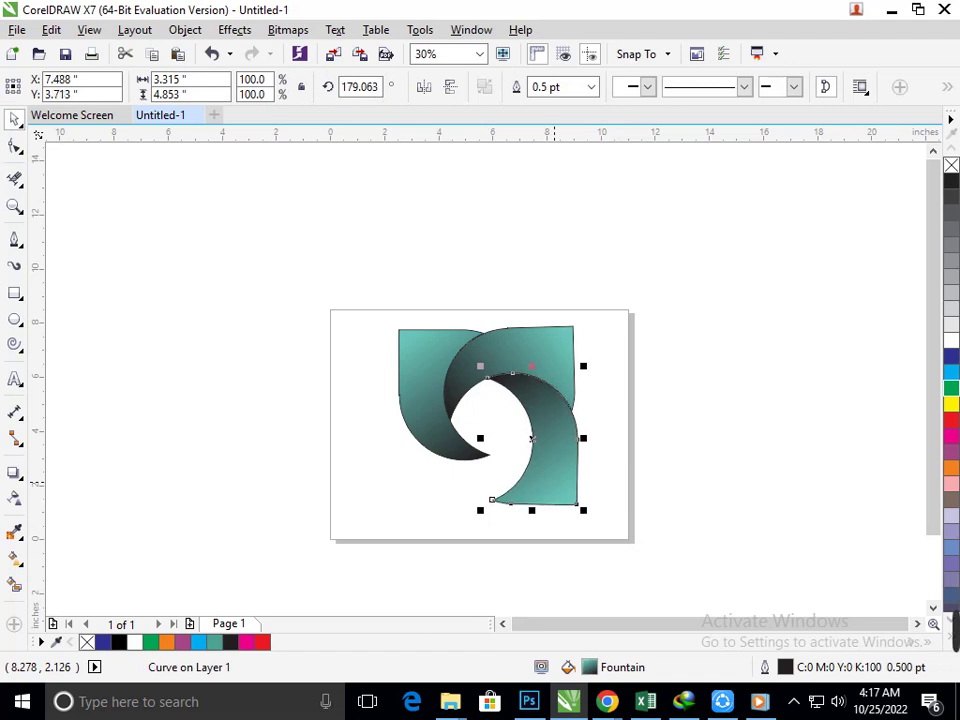
pyautogui.click(586, 604)
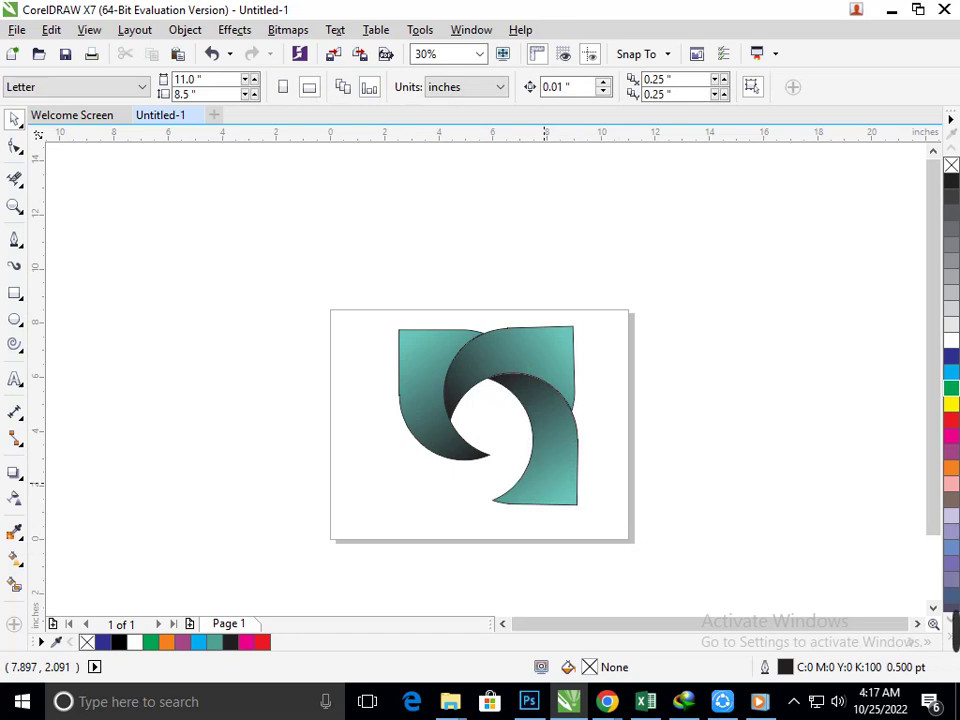
# - Duplicate the lower-right shape, rotate the copy to about 88.4°, and place it at the lower left to close the ring
pyautogui.moveTo(544, 484); pyautogui.dragTo(476, 511)
pyautogui.rightClick(476, 511)
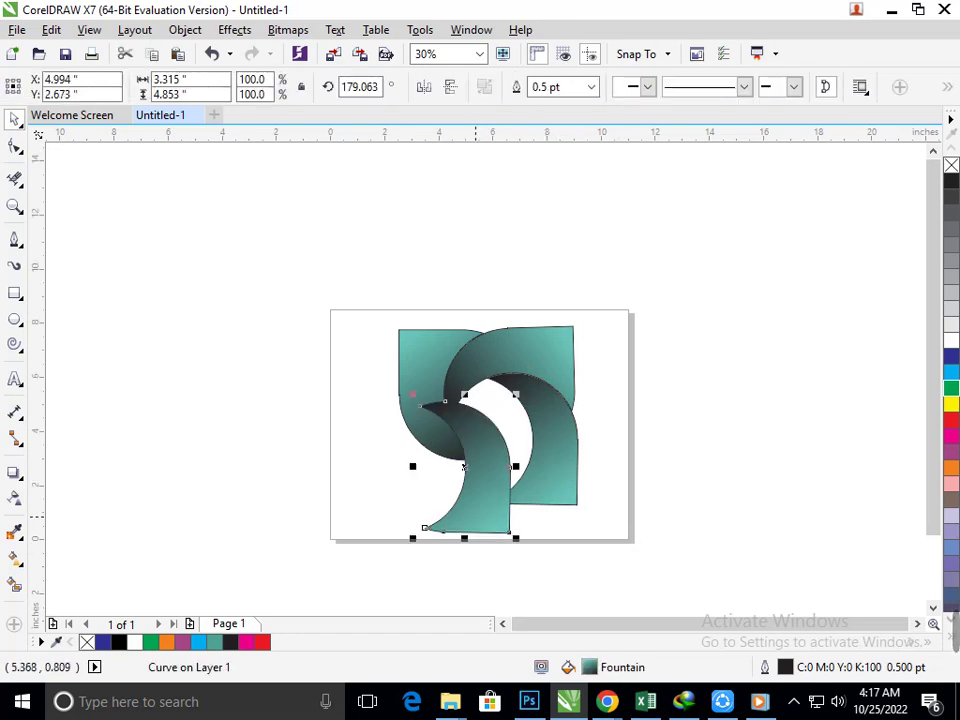
pyautogui.click(476, 518)
pyautogui.moveTo(411, 538); pyautogui.dragTo(433, 460)
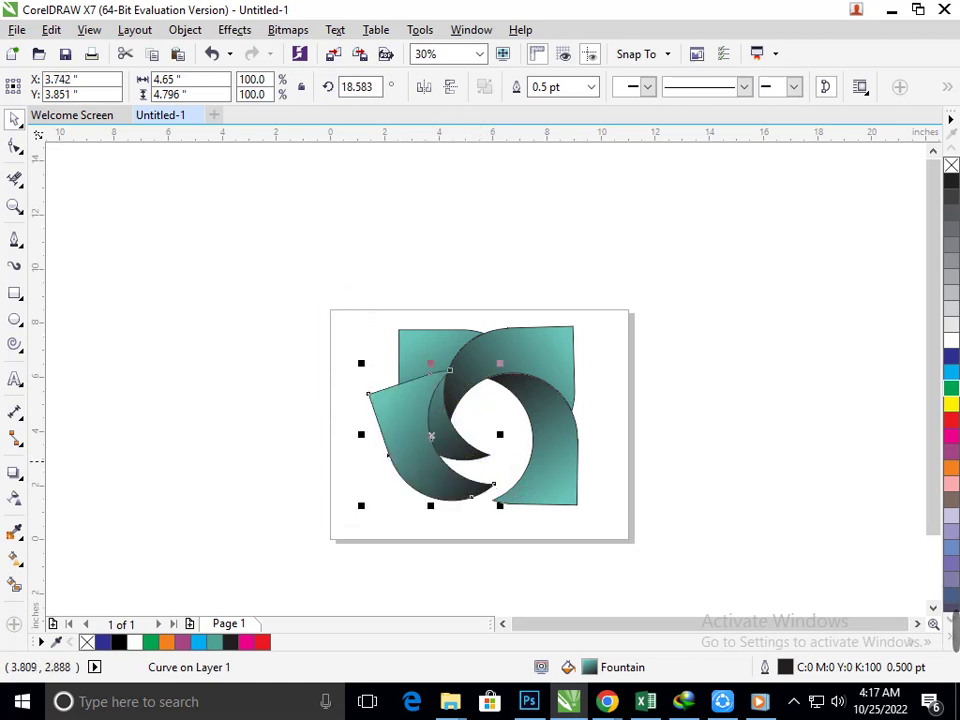
pyautogui.click(417, 484)
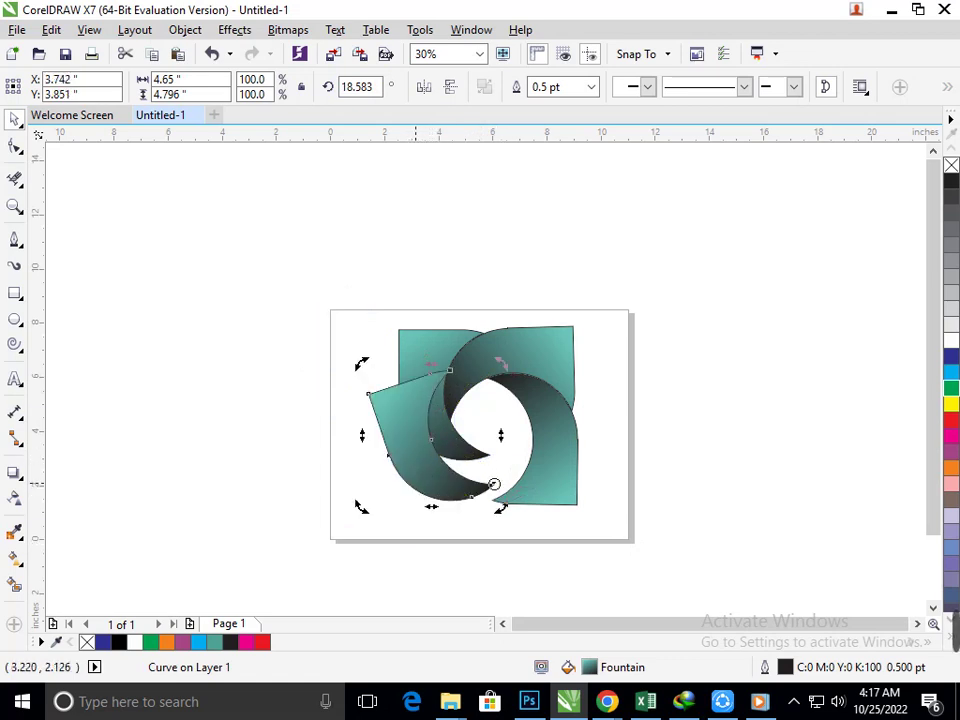
pyautogui.moveTo(361, 505)
pyautogui.mouseDown()
pyautogui.moveTo(617, 516)
pyautogui.moveTo(479, 544)
pyautogui.moveTo(504, 501)
pyautogui.moveTo(482, 490)
pyautogui.mouseUp()
pyautogui.click(465, 549)
pyautogui.click(434, 499)
pyautogui.moveTo(382, 516); pyautogui.dragTo(426, 486)
pyautogui.click(423, 557)
pyautogui.click(422, 556)
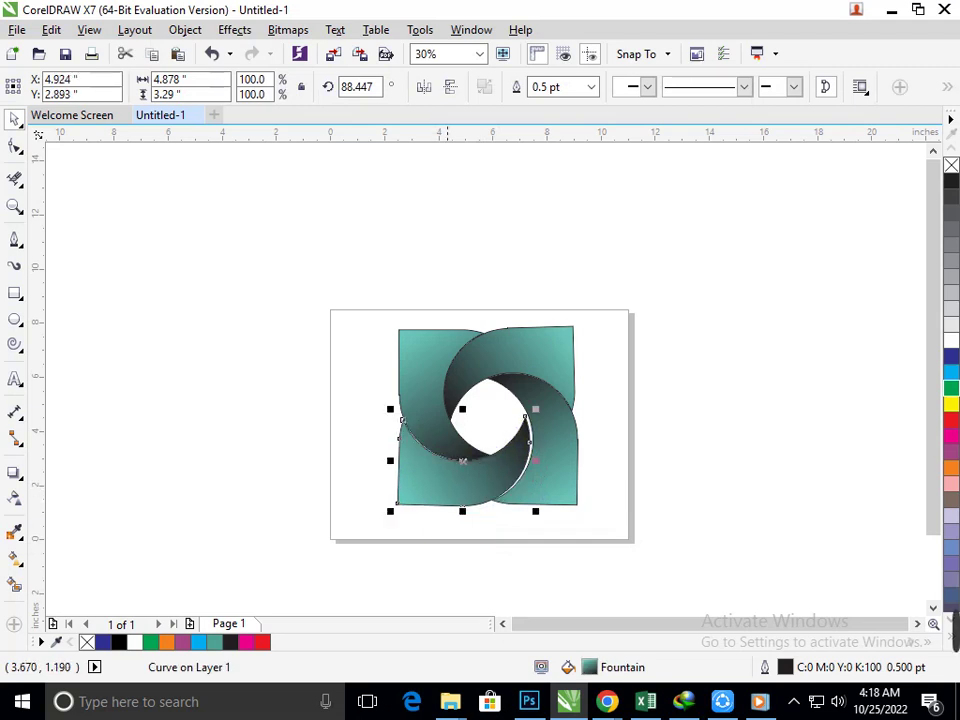
# - Nudge the lower-left shape right to X 5.014" so it meets the lower-right shape's inner curve
pyautogui.press('Right')
pyautogui.press('Right')
pyautogui.press('Right')
pyautogui.press('Right')
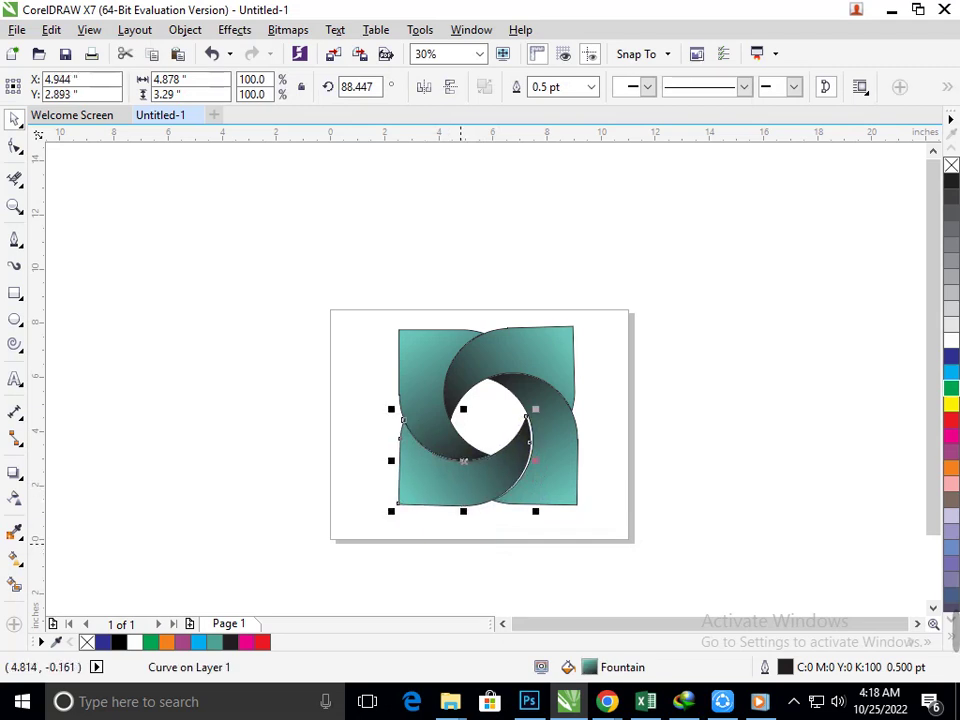
pyautogui.press('Right')
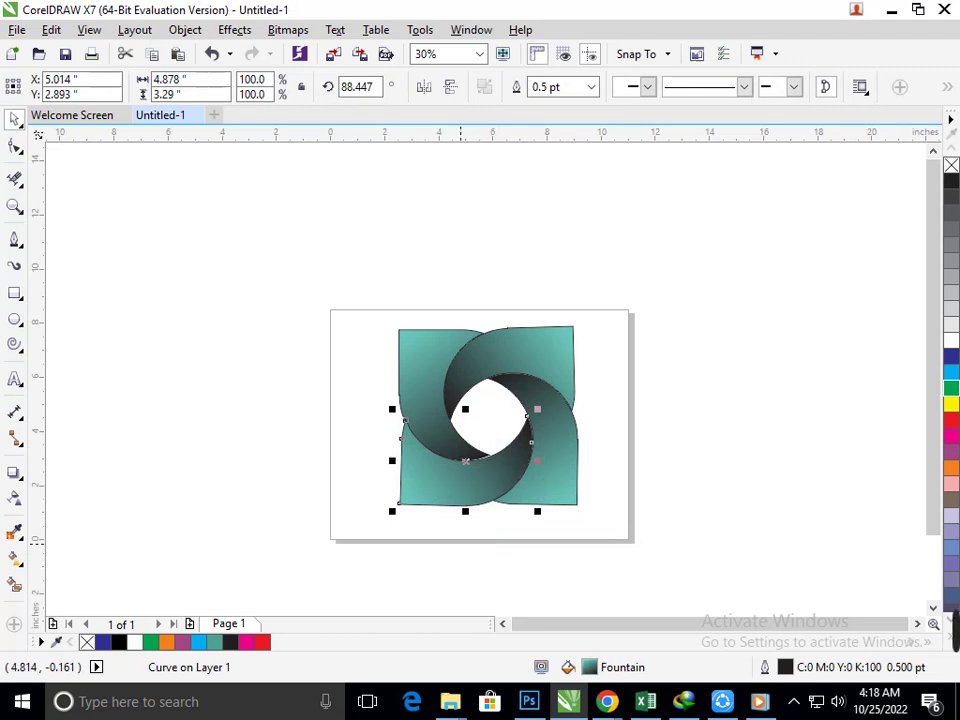
pyautogui.press('Escape')
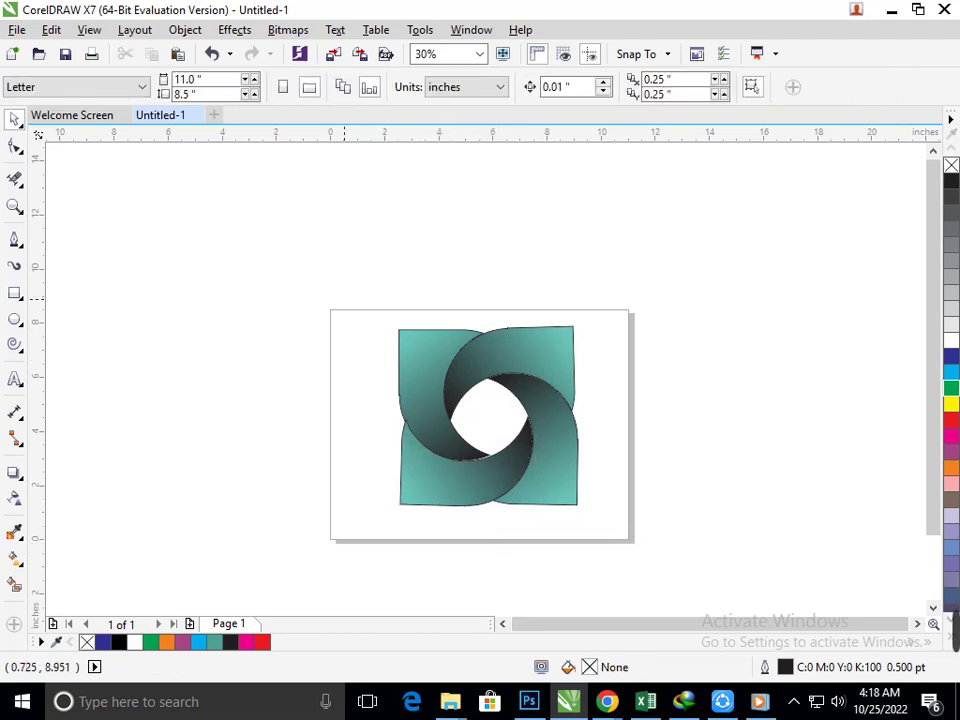
# - Nudge the lower-left shape up and slightly right, to X 5.024", Y 2.933", to close the gap under the original
pyautogui.moveTo(314, 301); pyautogui.dragTo(647, 554)
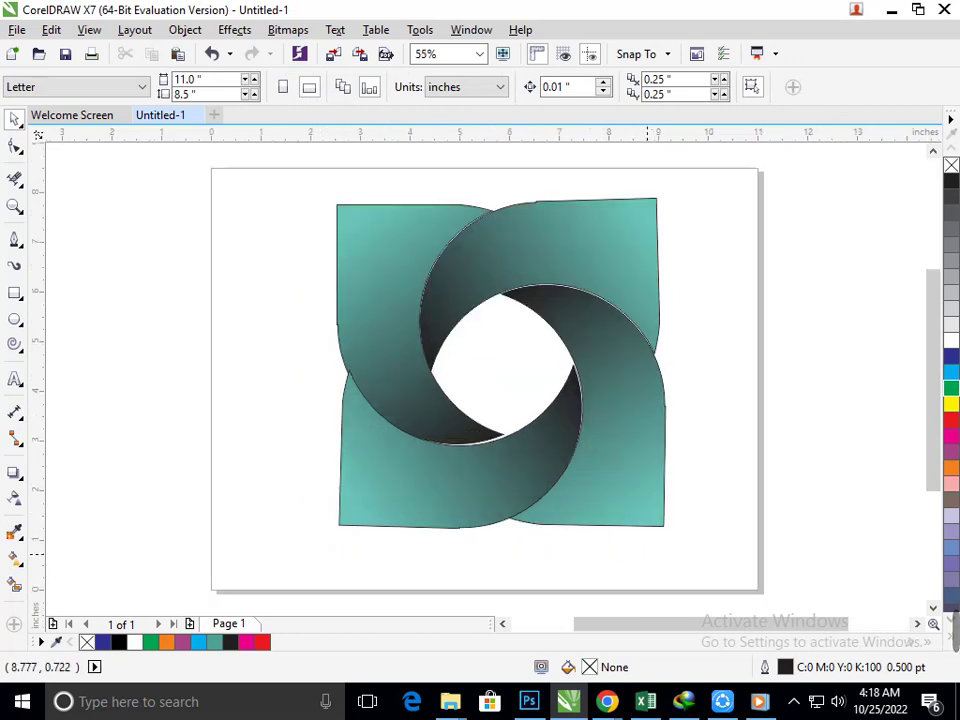
pyautogui.click(494, 472)
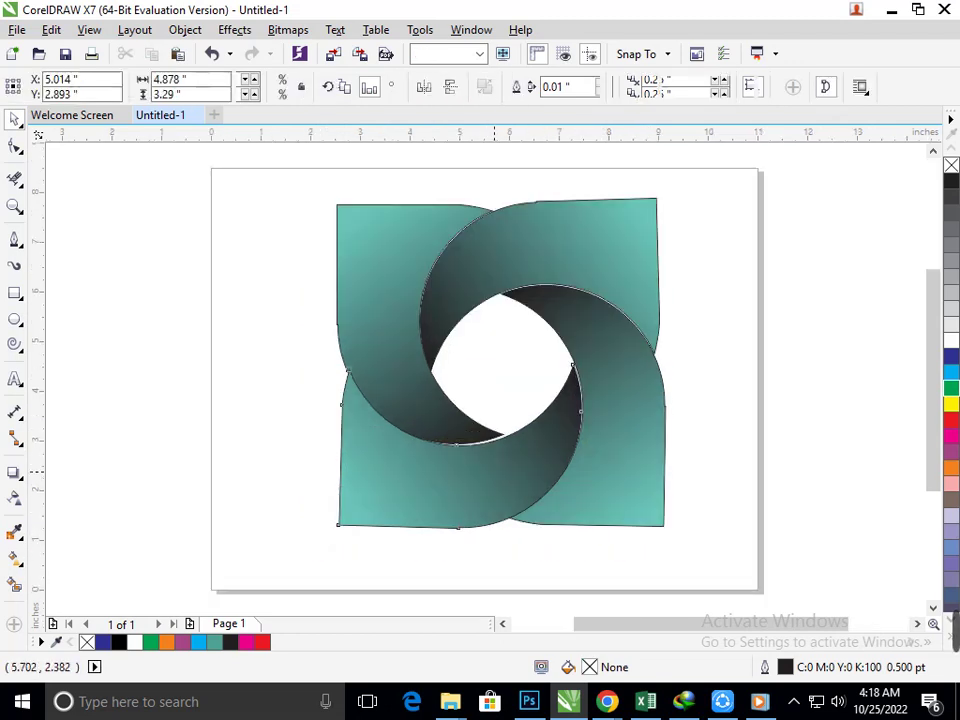
pyautogui.press('Up')
pyautogui.press('Up')
pyautogui.press('Up')
pyautogui.press('Up')
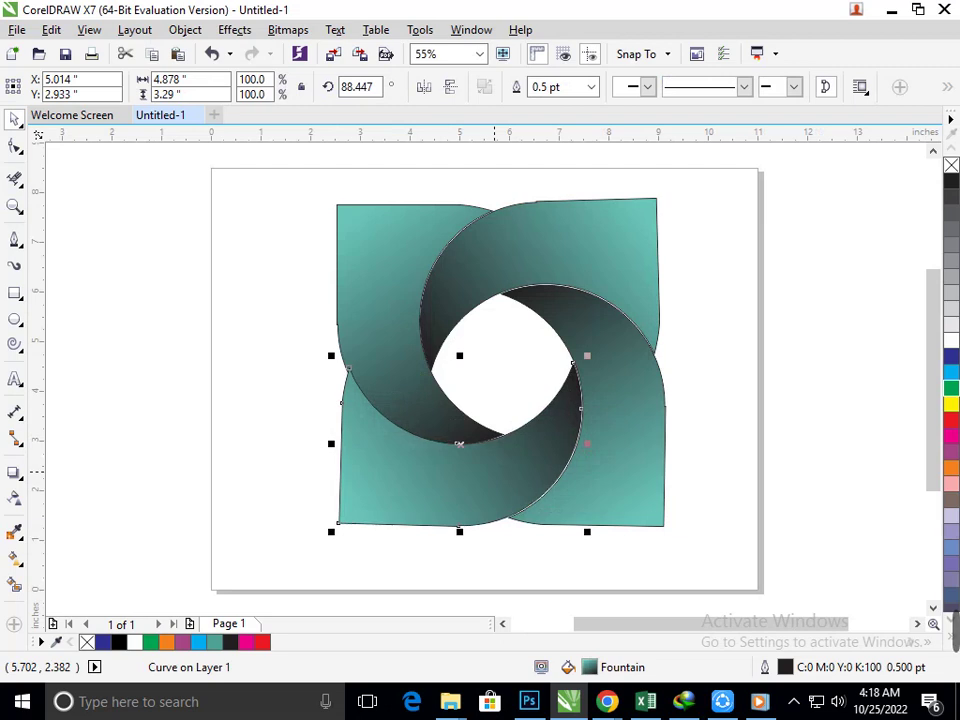
pyautogui.press('Right')
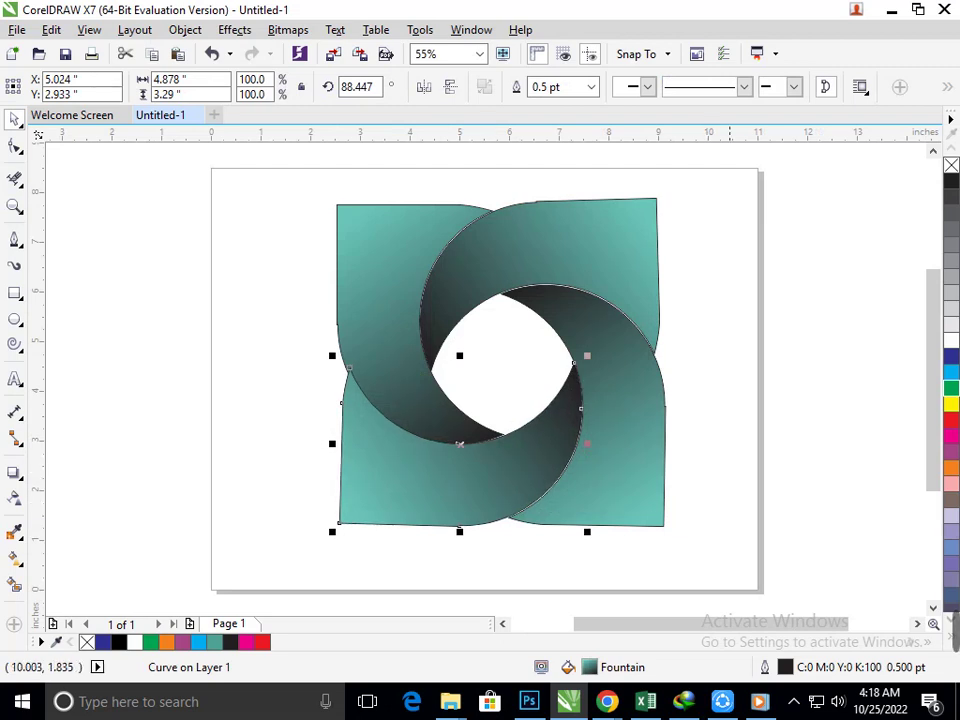
# - Nudge the lower-right shape up to Y 3.723"
pyautogui.click(609, 460)
pyautogui.press('Up')
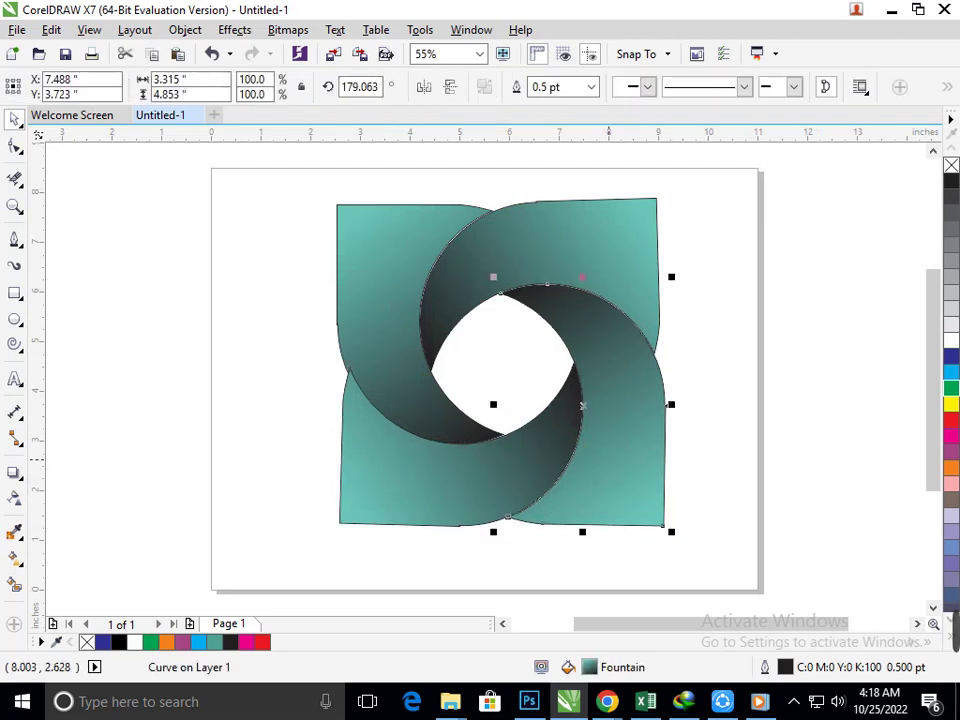
pyautogui.click(541, 571)
# - Inspect the overlap at the left joint and shift the lower-left shape left to about X 4.964"
pyautogui.scroll(-2, 450, 450)
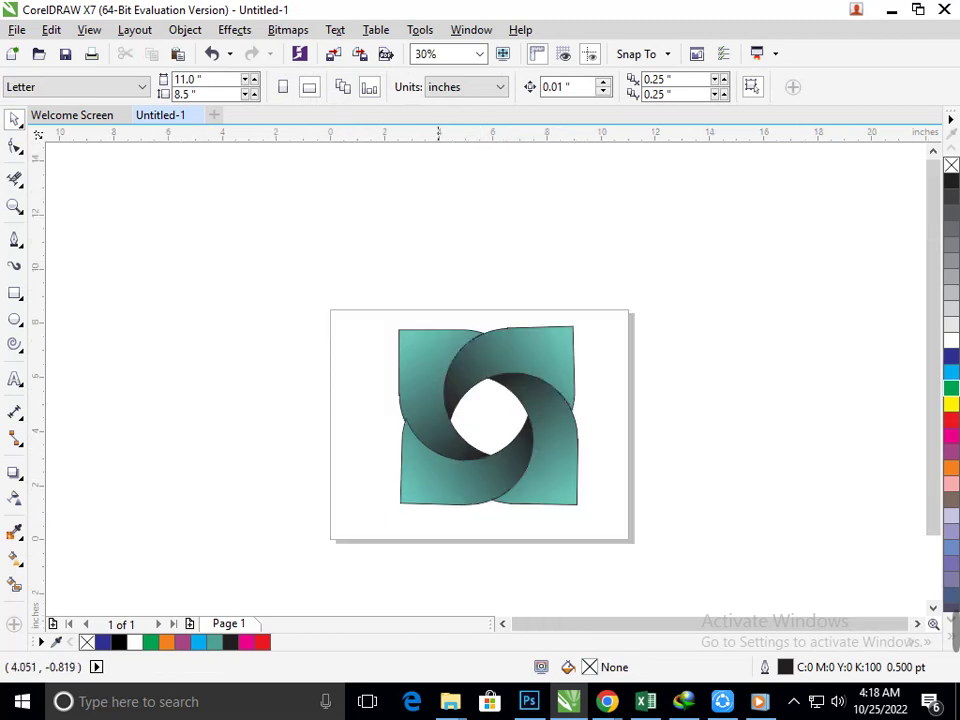
pyautogui.scroll(8, 375, 403)
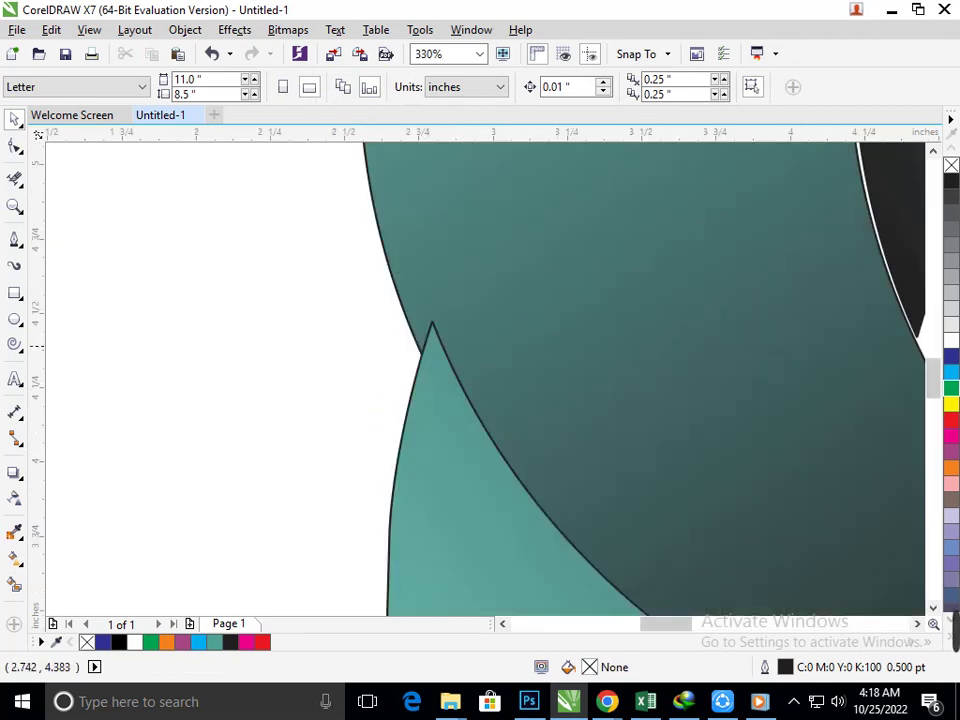
pyautogui.scroll(-8, 438, 354)
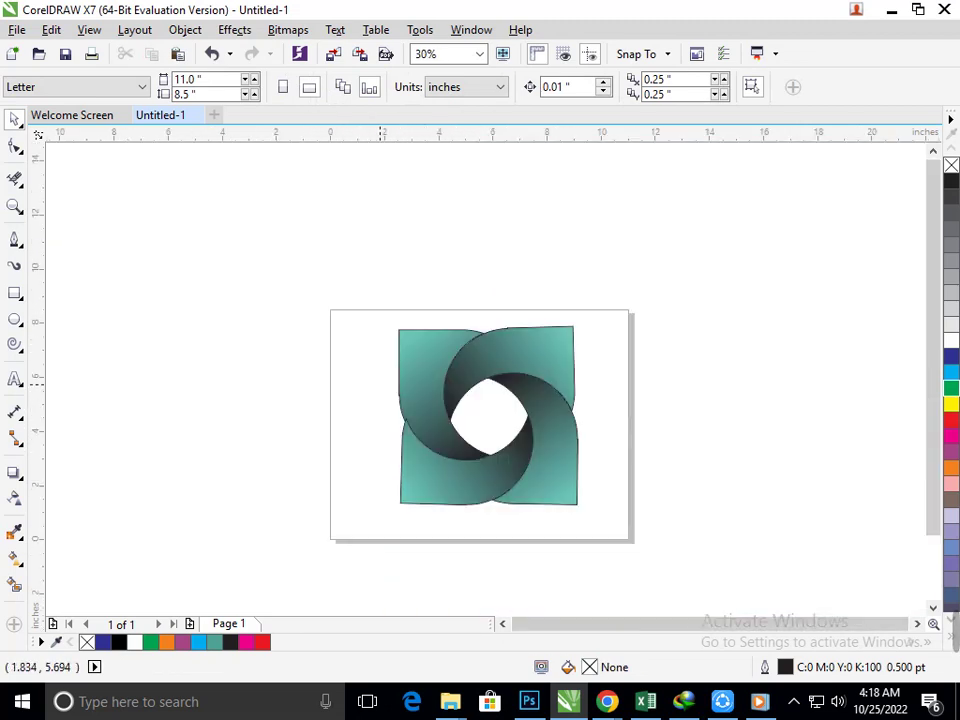
pyautogui.moveTo(311, 292); pyautogui.dragTo(657, 556)
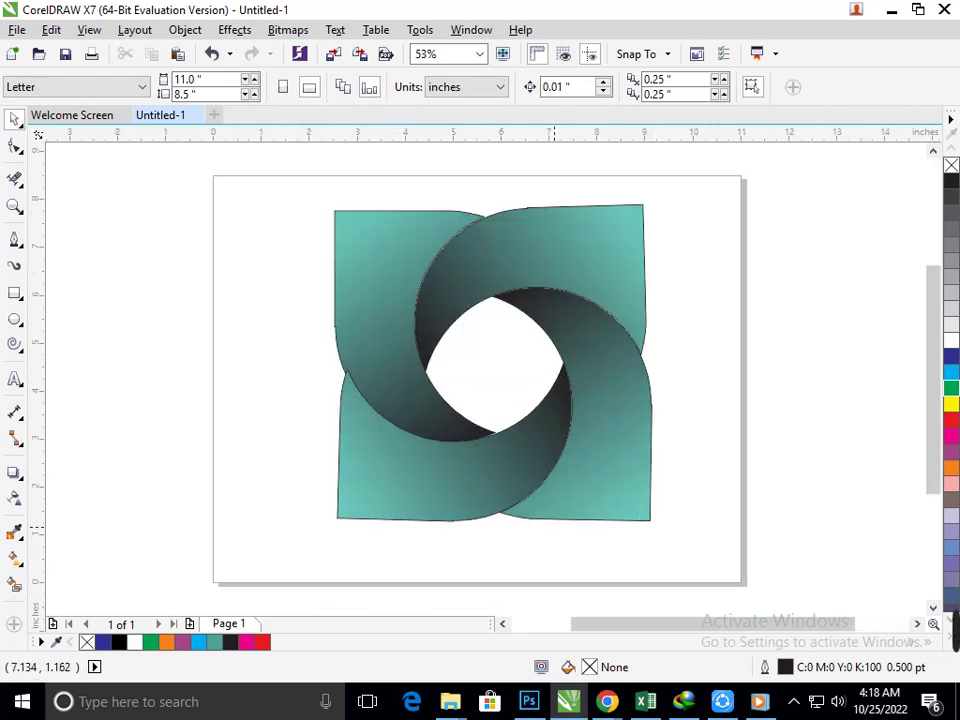
pyautogui.click(374, 440)
pyautogui.press('Left')
pyautogui.press('Left')
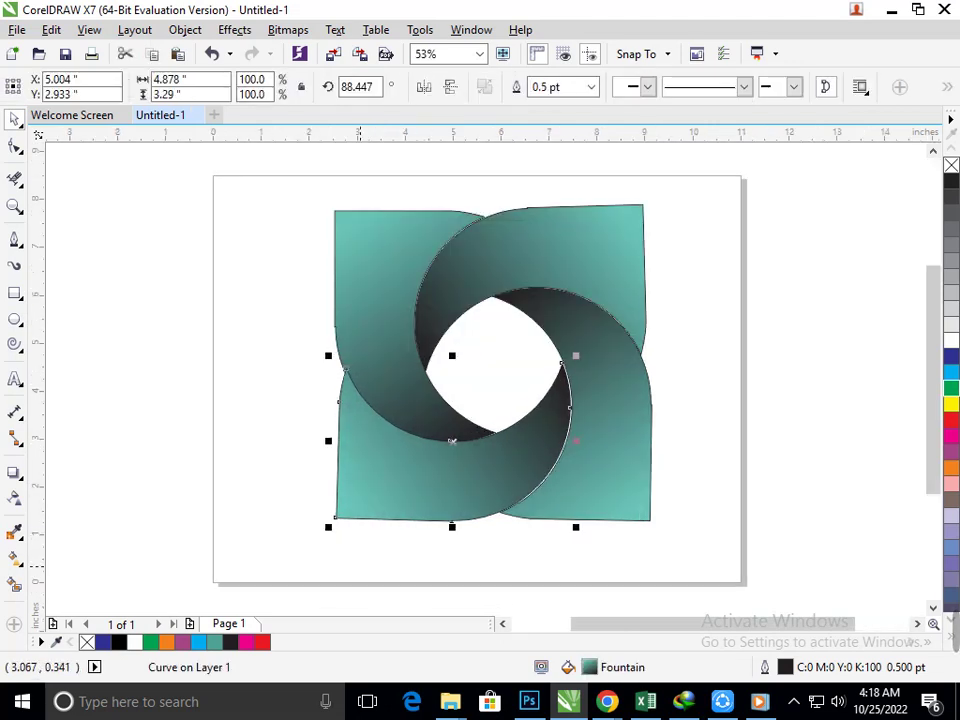
pyautogui.press('Right')
pyautogui.moveTo(452, 440); pyautogui.dragTo(450, 441)
pyautogui.click(707, 535)
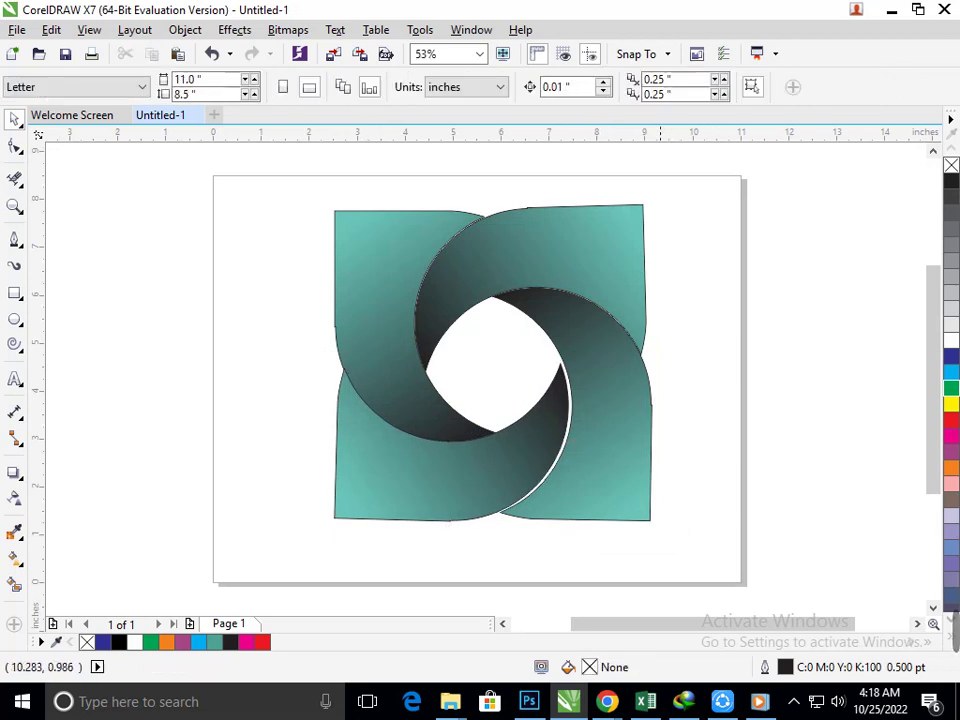
# - Nudge the lower-right shape left and up, to X 7.448", Y 3.763", to close the gaps with its neighbouring shapes
pyautogui.click(617, 493)
pyautogui.press('Left')
pyautogui.press('Left')
pyautogui.press('Left')
pyautogui.press('Left')
pyautogui.press('Left')
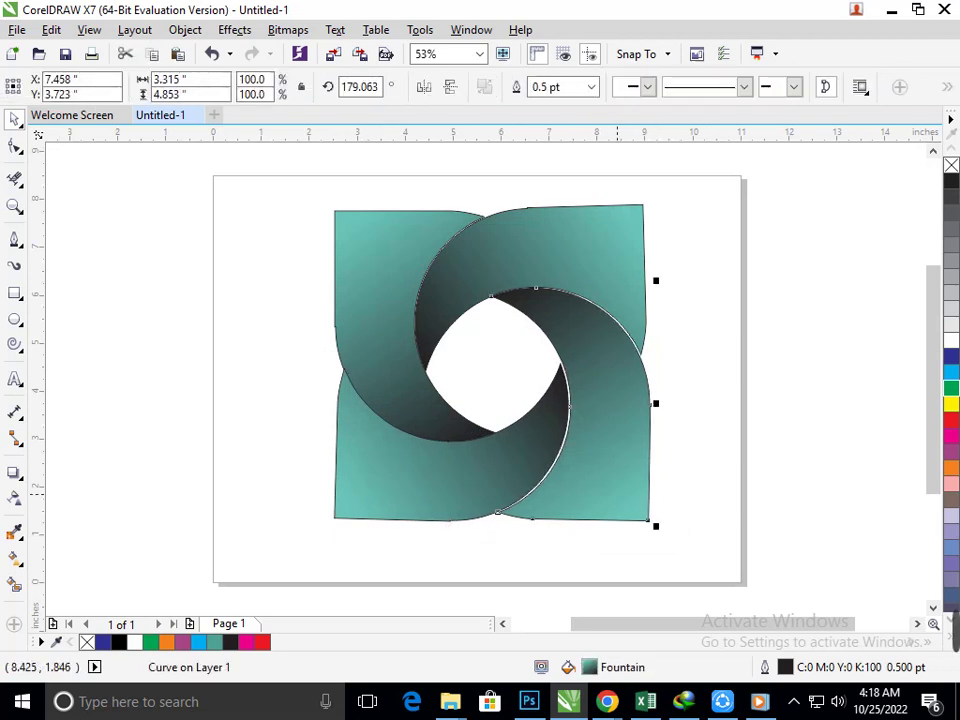
pyautogui.press('Up')
pyautogui.press('Up')
pyautogui.press('Up')
pyautogui.press('Up')
pyautogui.press('Up')
pyautogui.hotkey('ctrl', 'Right')
pyautogui.hotkey('ctrl', 'Right')
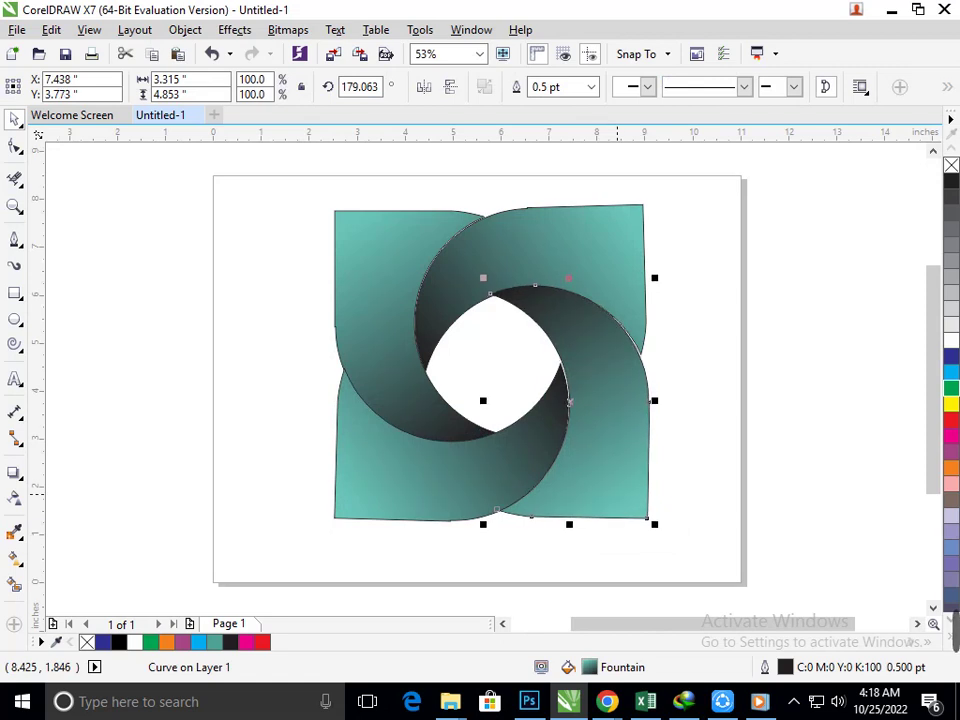
pyautogui.hotkey('ctrl', 'Down')
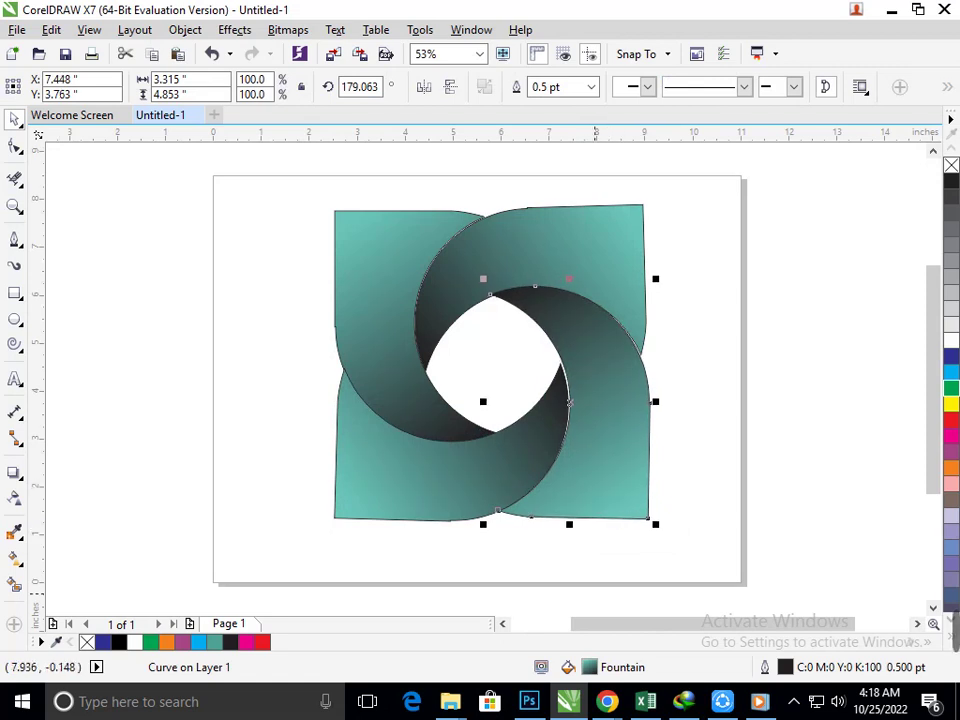
# - Rotate the lower-left shape slightly to about 89.4° to straighten its outer edges
pyautogui.click(462, 523)
pyautogui.click(440, 498)
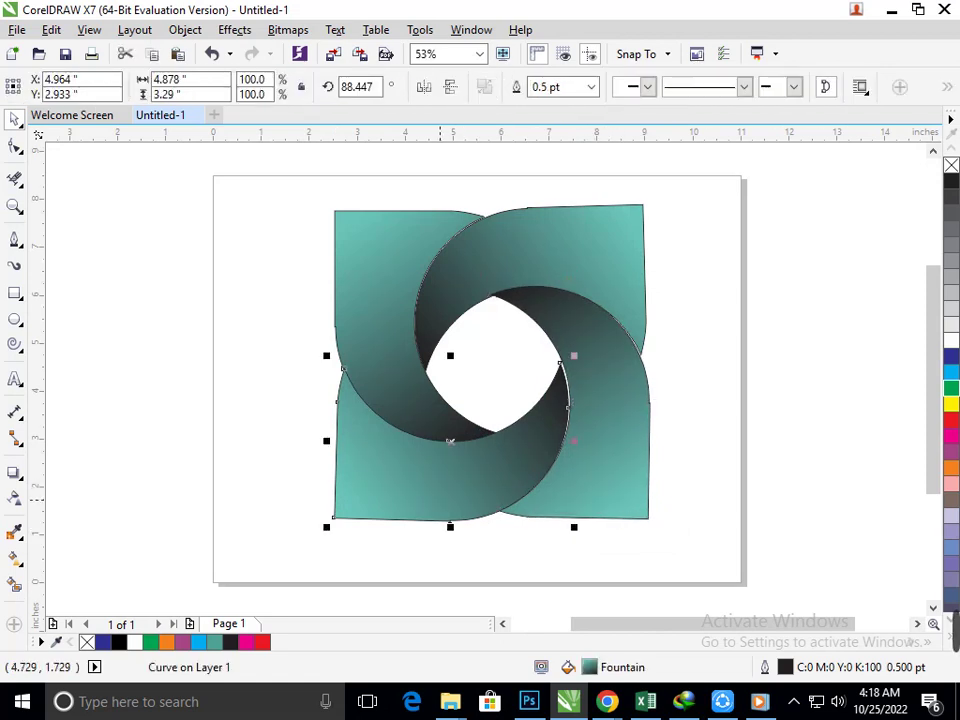
pyautogui.click(448, 441)
pyautogui.moveTo(324, 530); pyautogui.dragTo(324, 531)
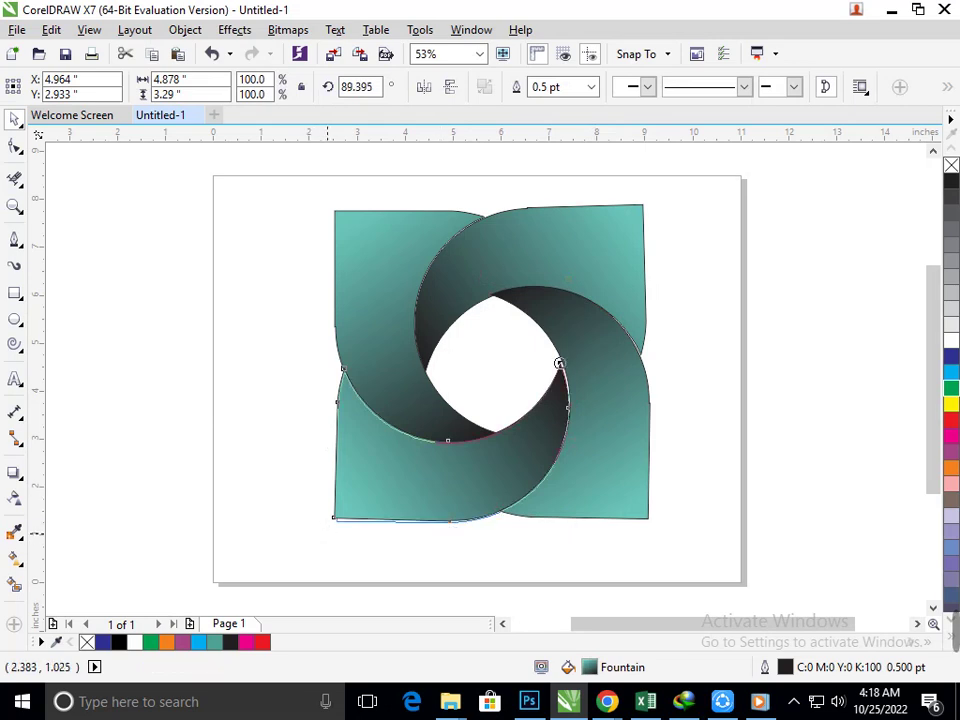
pyautogui.click(381, 568)
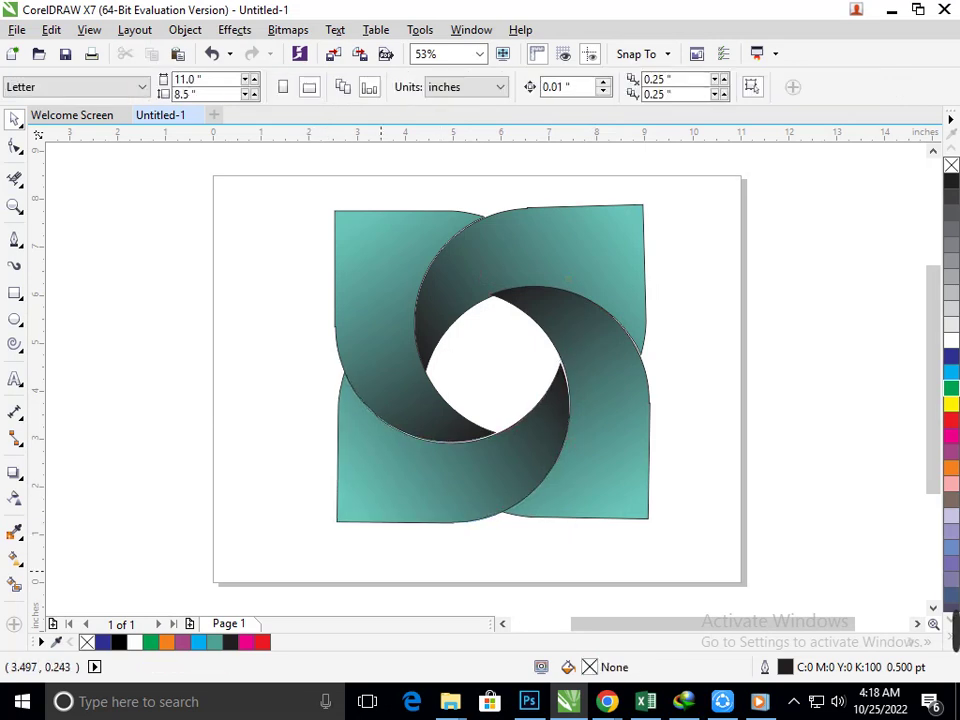
# - Nudge the straightened lower-left shape up and right, to X 5.009", Y 2.944", to close its remaining gaps
pyautogui.click(404, 459)
pyautogui.press('Up')
pyautogui.press('Up')
pyautogui.press('Up')
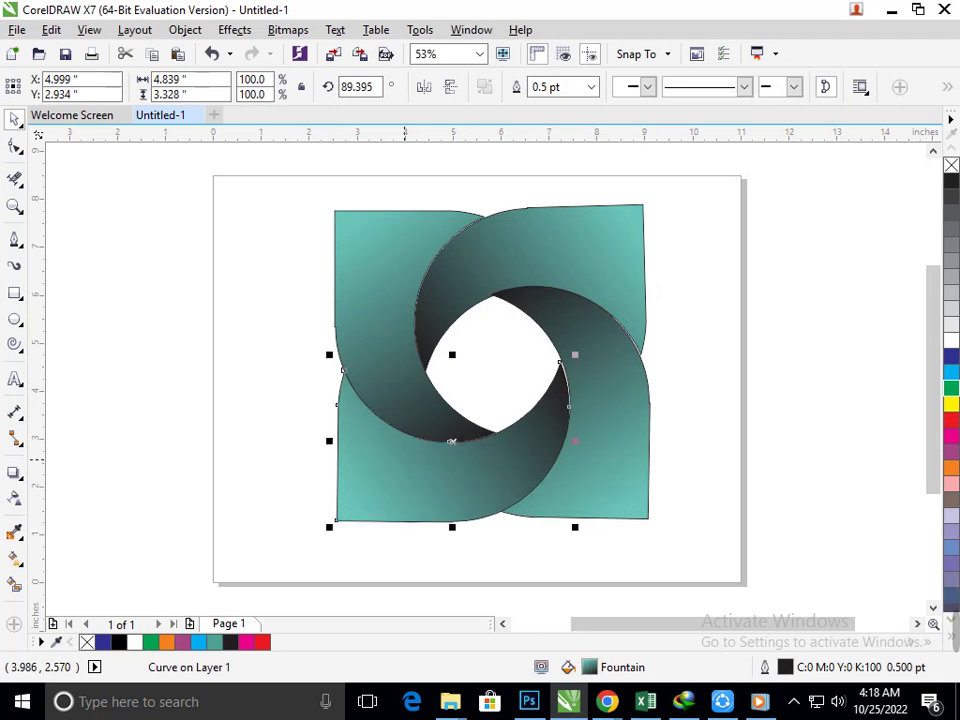
pyautogui.press('Right')
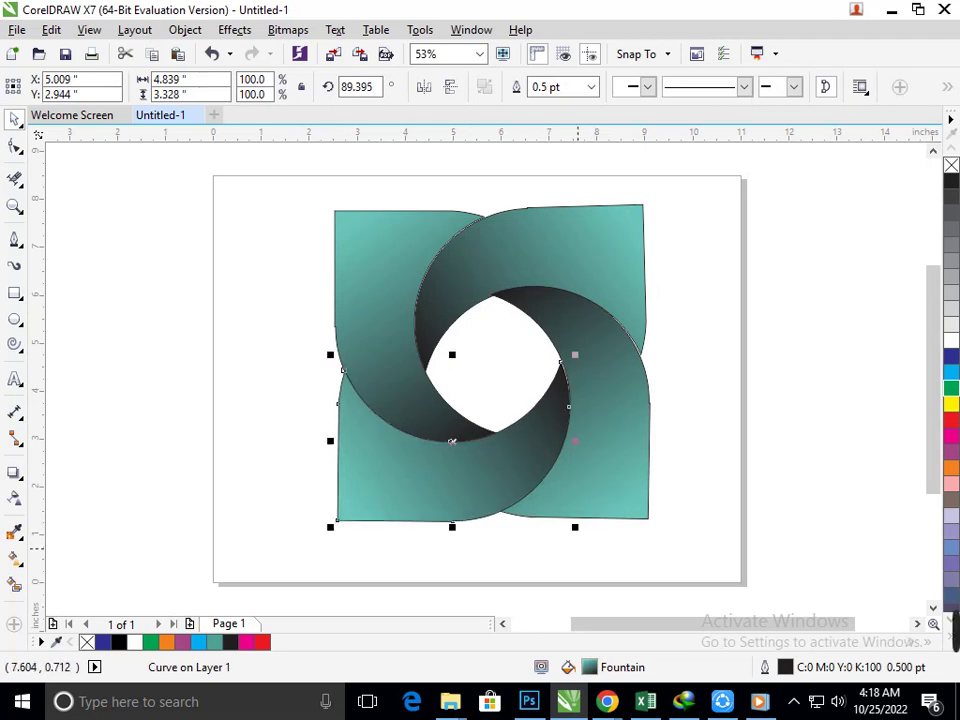
pyautogui.click(577, 548)
# - Nudge the upper-right shape left to X 6.608" to close its gap with the original shape
pyautogui.click(619, 277)
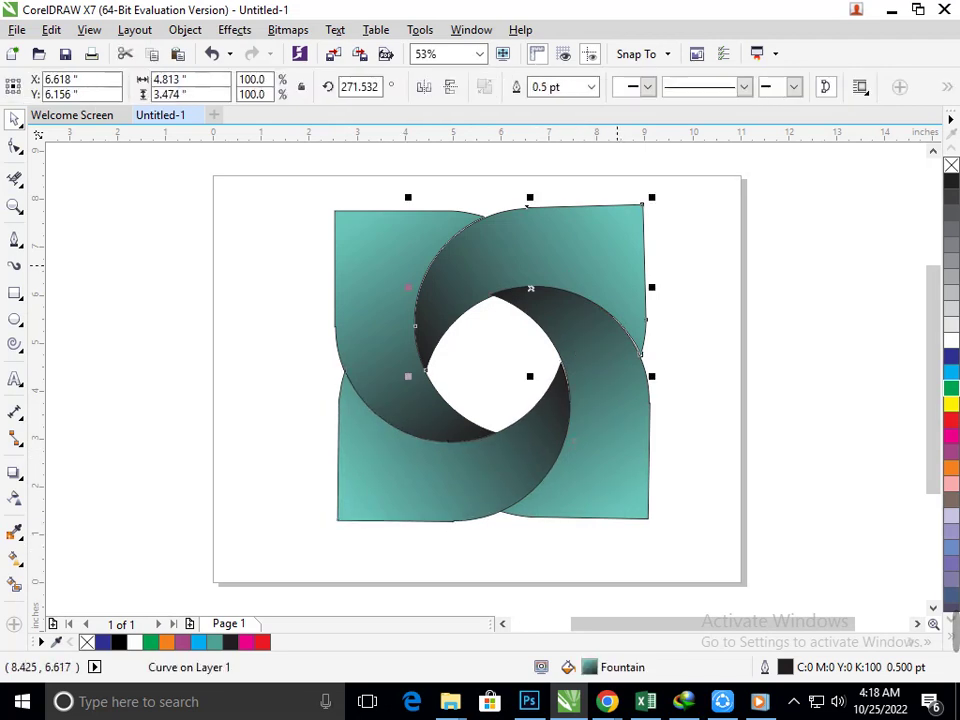
pyautogui.press('Left')
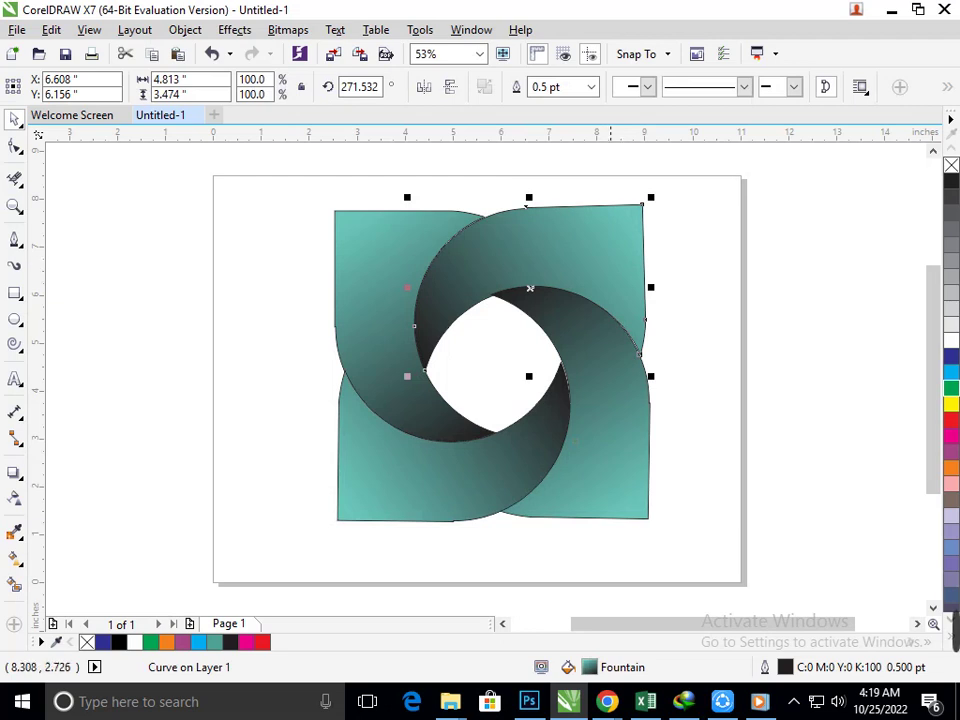
pyautogui.press('Escape')
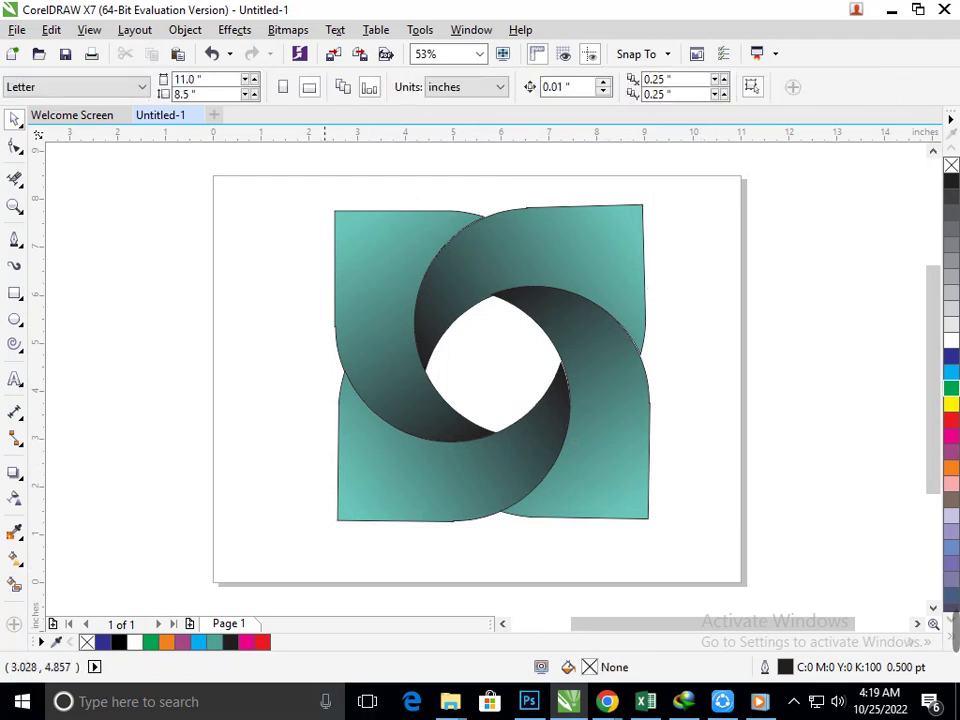
pyautogui.press('F3')
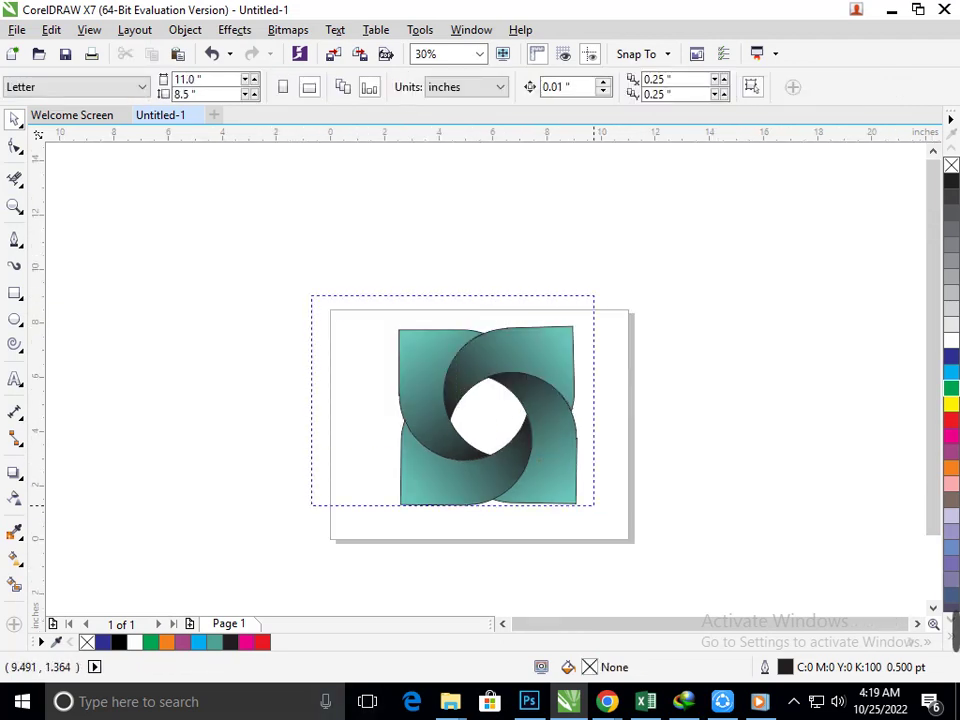